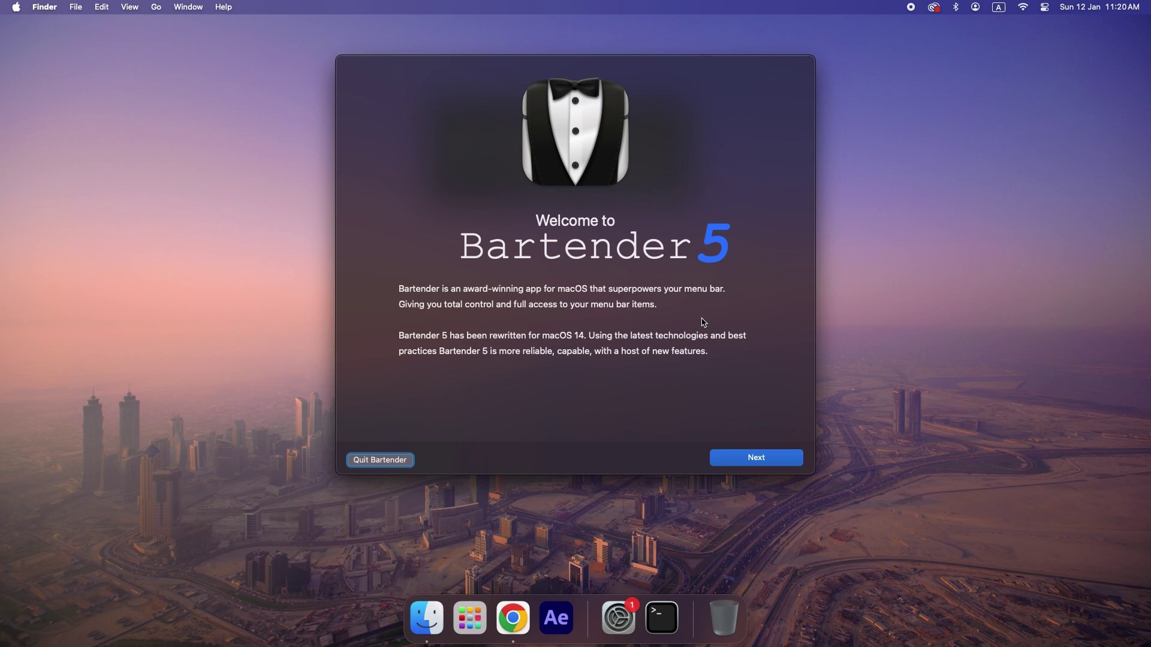
- Advance from the Bartender 5 welcome screen to the macOS Permissions page
{"action": "left_click", "coordinate": [751, 457]}
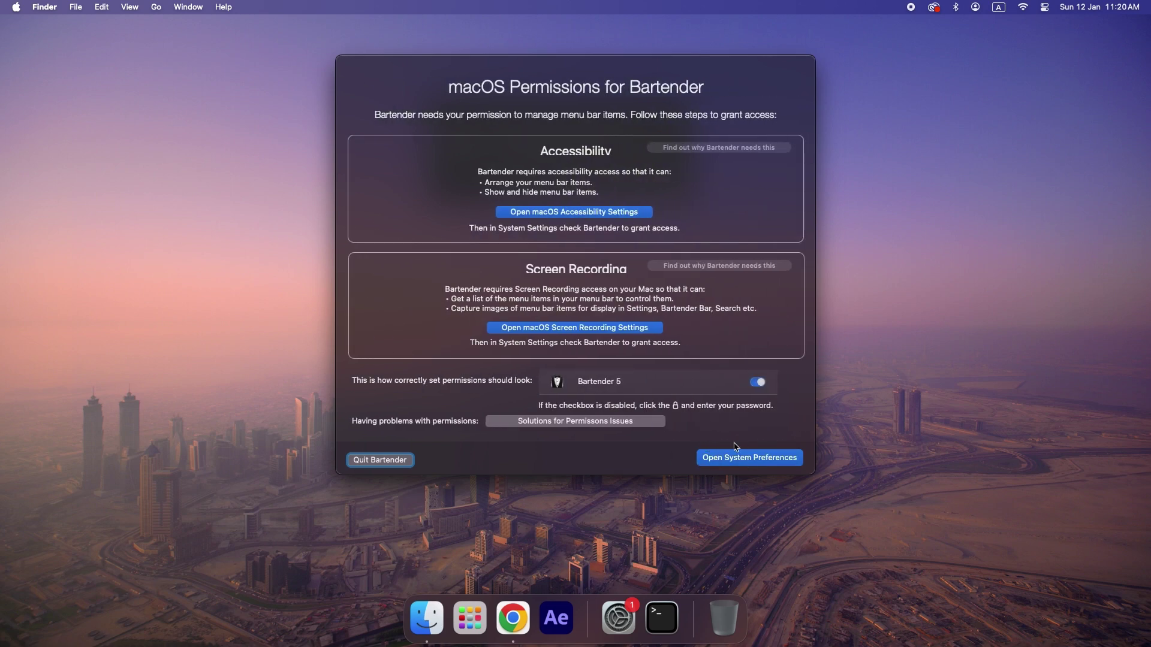
- Switch on Bartender 5 under Privacy & Security > Accessibility, confirming with the account password
{"action": "left_click", "coordinate": [744, 463]}
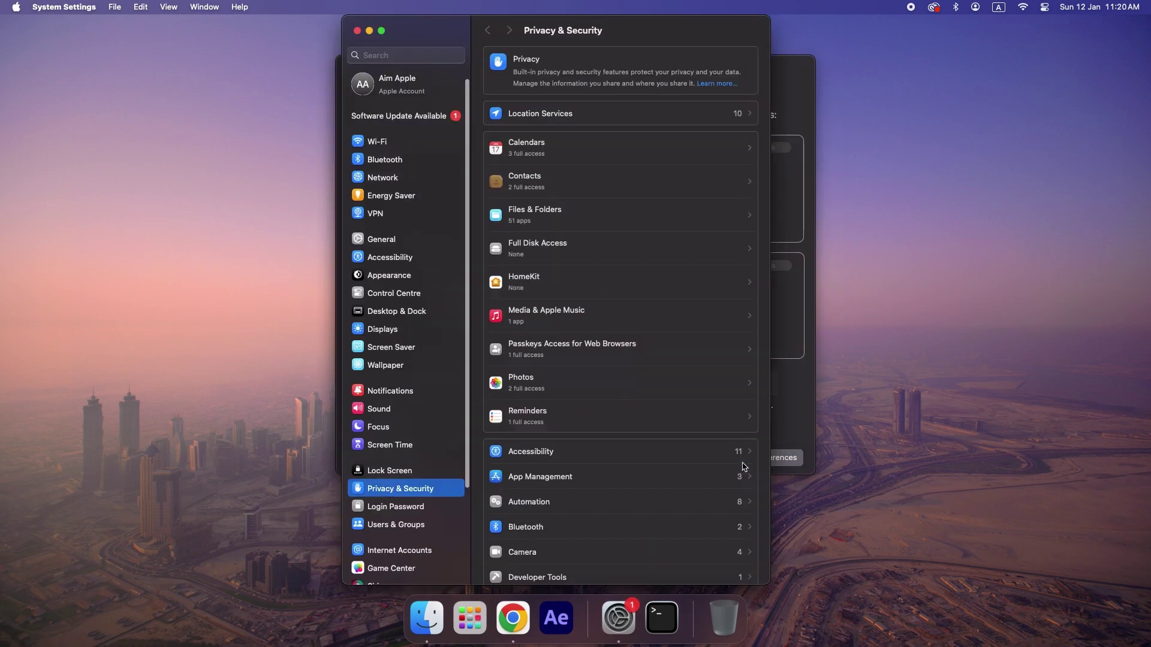
{"action": "scroll", "coordinate": [642, 282], "scroll_direction": "down", "scroll_amount": 10}
{"action": "scroll", "coordinate": [642, 288], "scroll_direction": "up", "scroll_amount": 4}
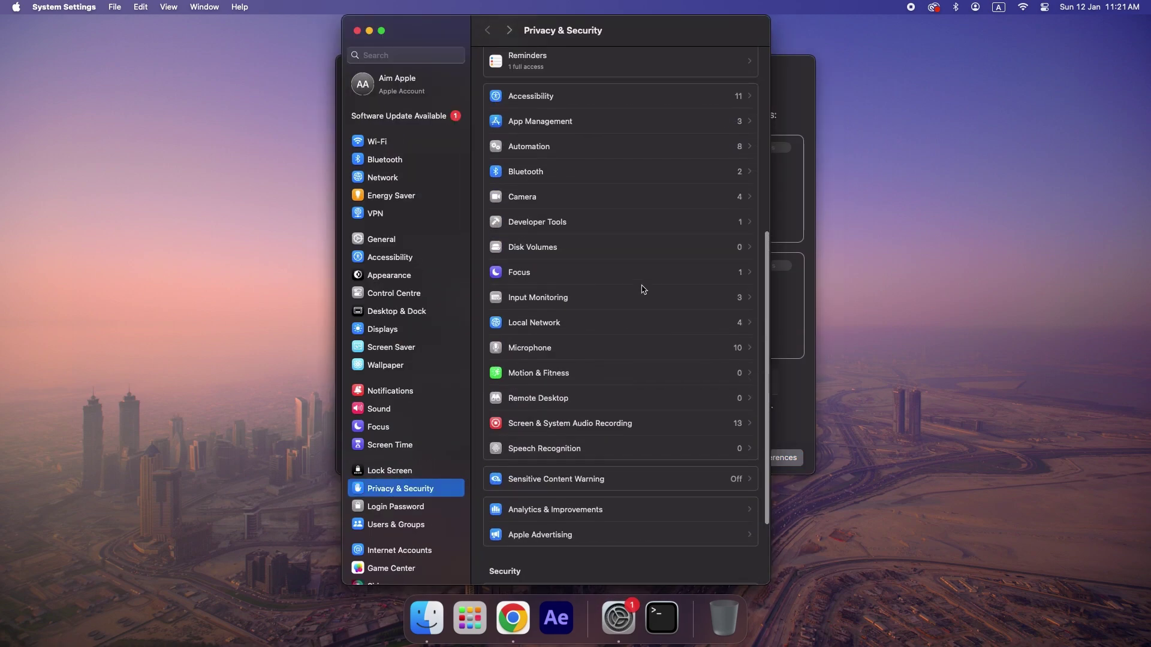
{"action": "left_click", "coordinate": [639, 181]}
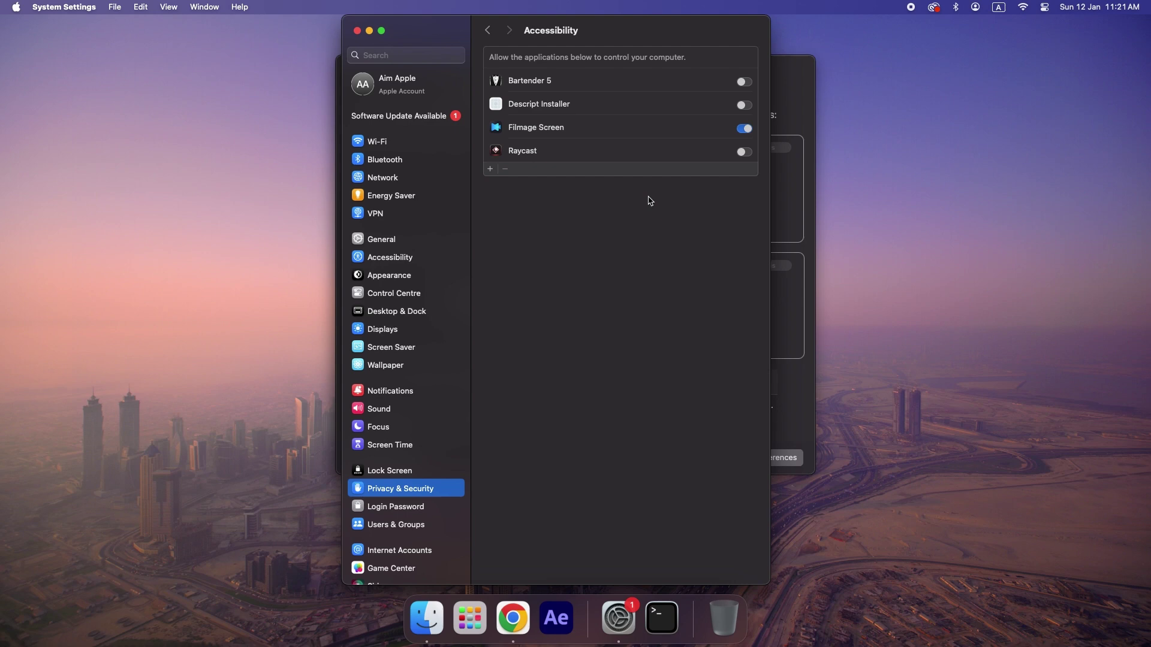
{"action": "left_click", "coordinate": [744, 82]}
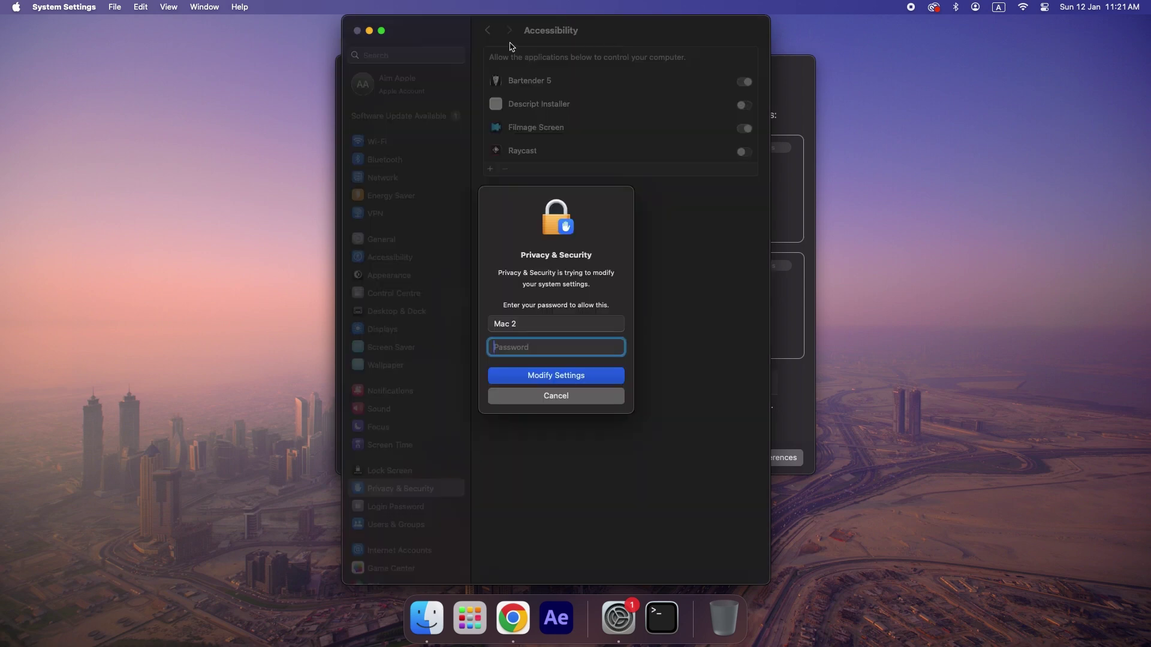
{"action": "type", "text": "•••••••••"}
{"action": "key", "text": "Return"}
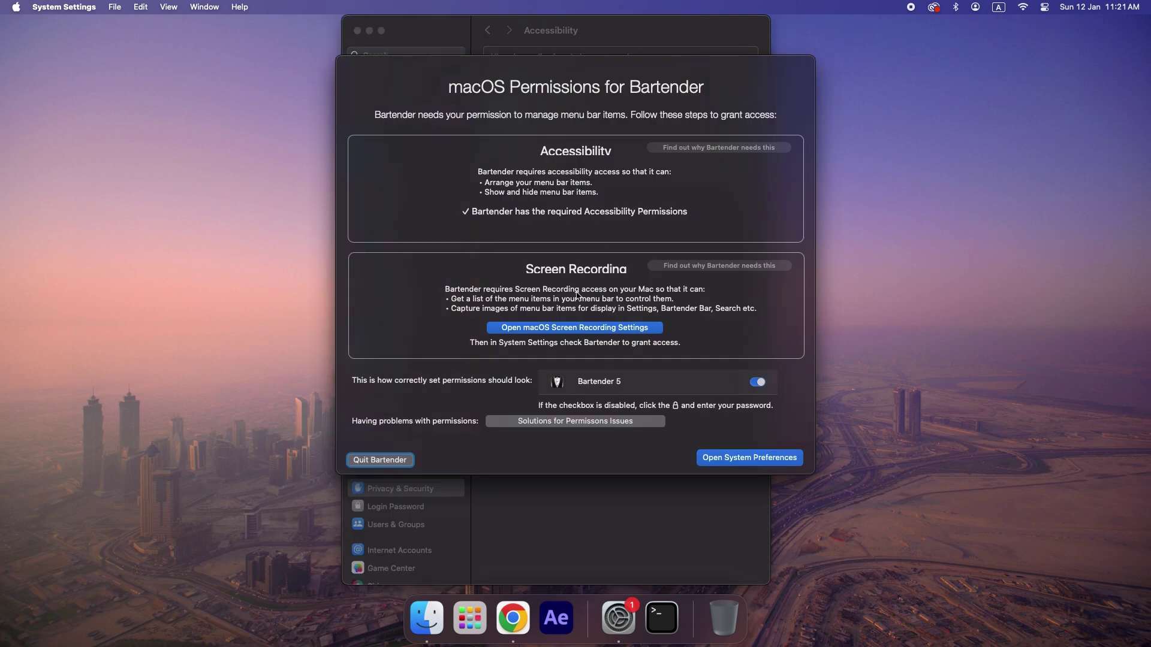
- Add Bartender 5 from Applications to Screen & System Audio Recording, postponing the restart until later
{"action": "left_click", "coordinate": [605, 499]}
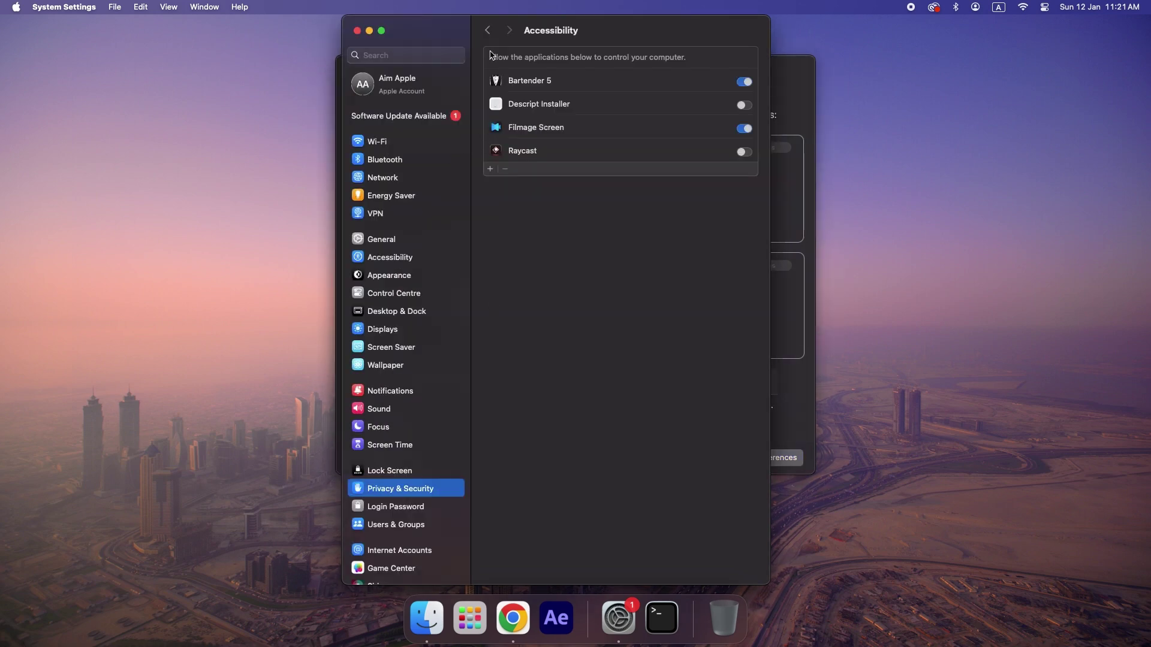
{"action": "left_click", "coordinate": [488, 31]}
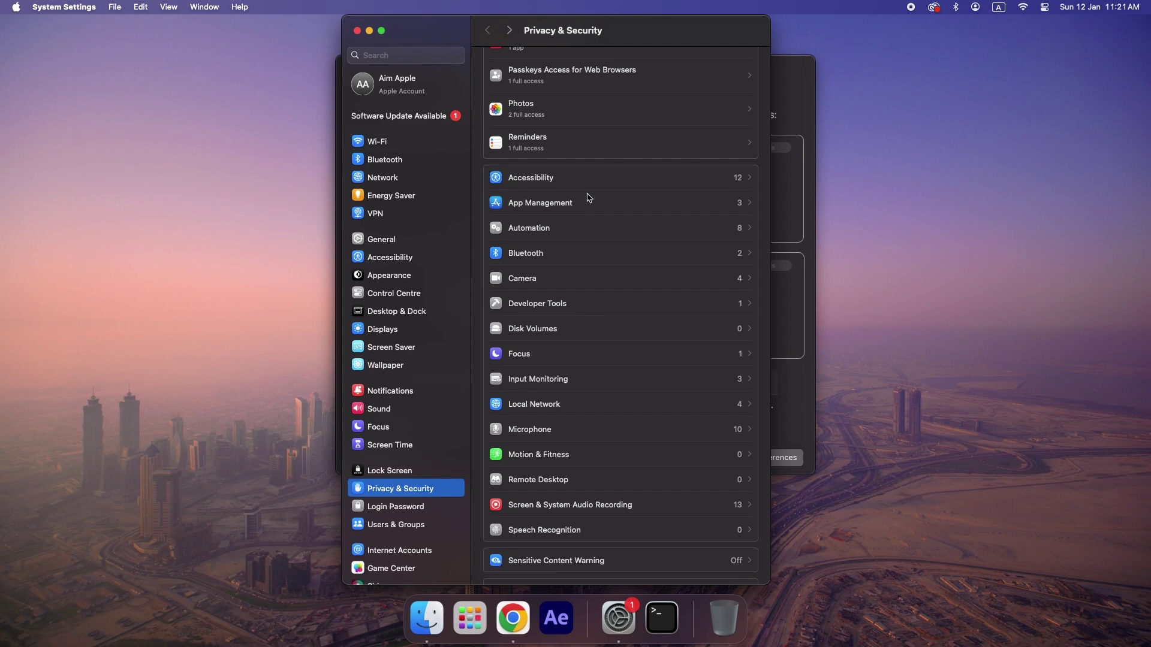
{"action": "left_click", "coordinate": [598, 513]}
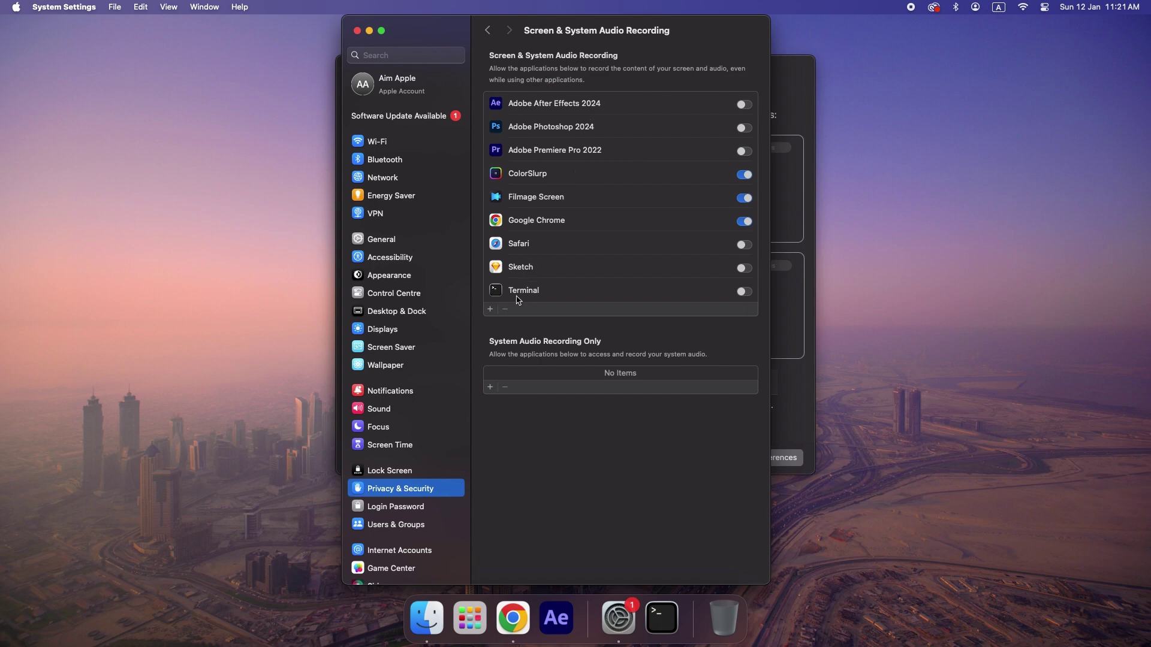
{"action": "left_click", "coordinate": [490, 309]}
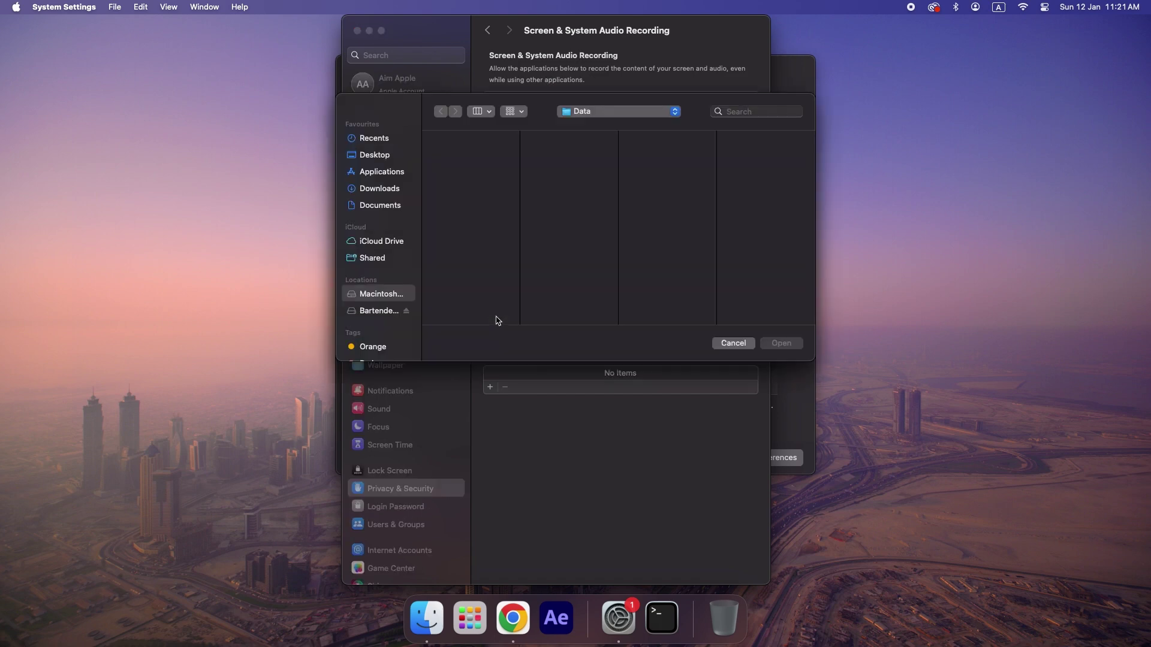
{"action": "left_click", "coordinate": [388, 173]}
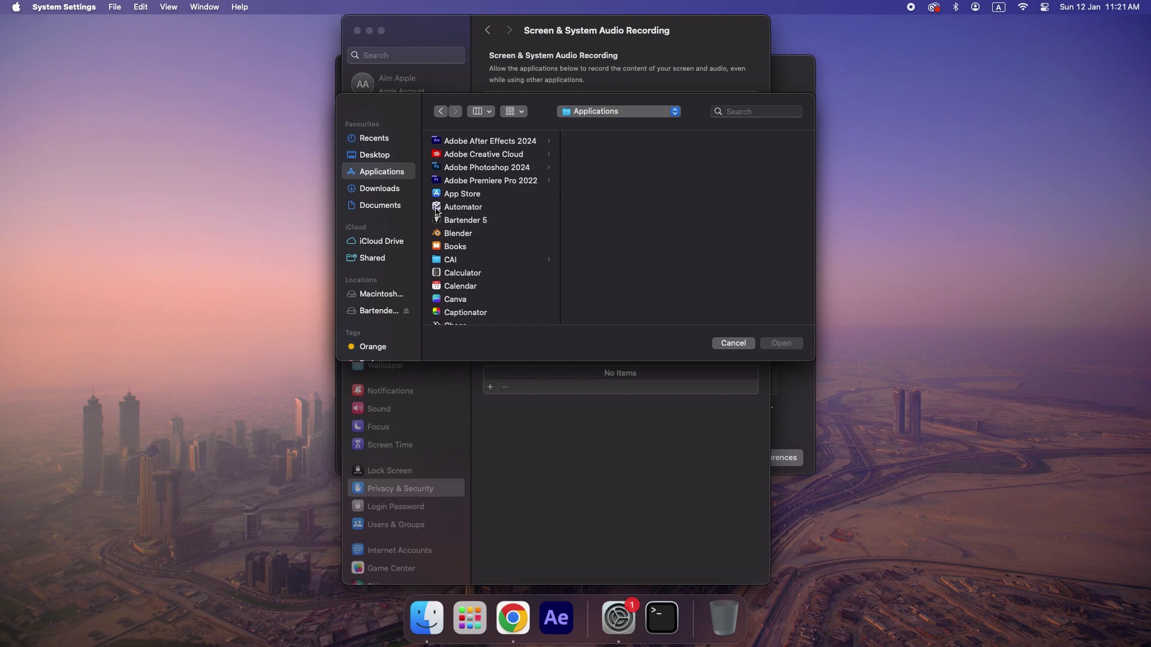
{"action": "left_click", "coordinate": [450, 222]}
{"action": "left_click", "coordinate": [779, 346]}
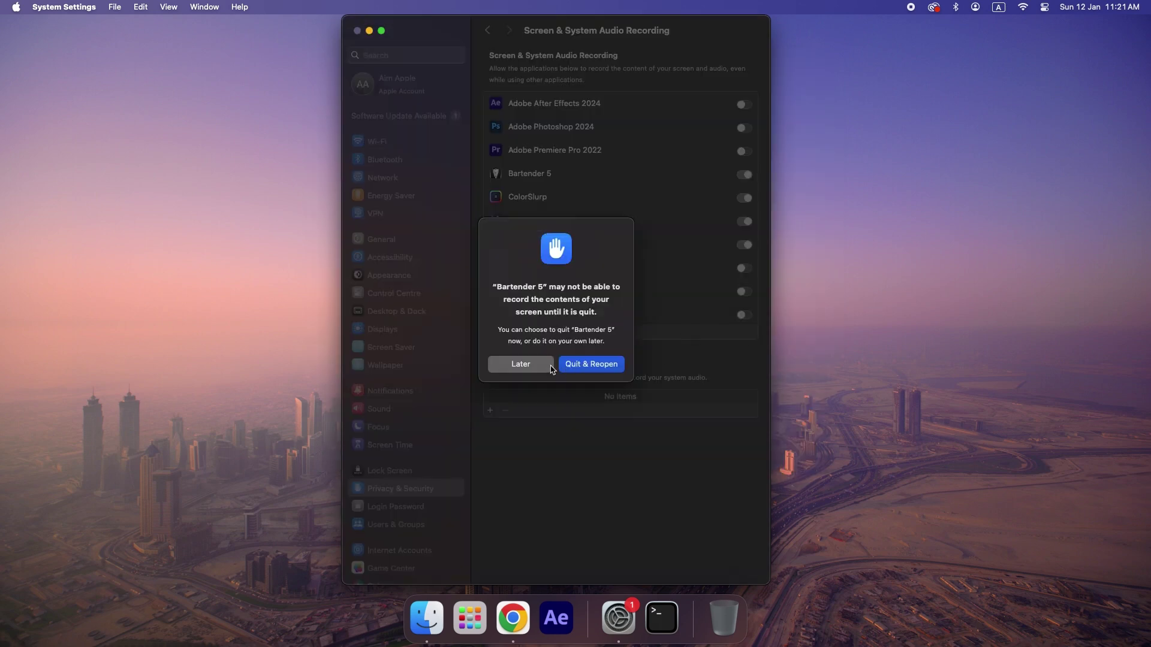
{"action": "left_click", "coordinate": [575, 369]}
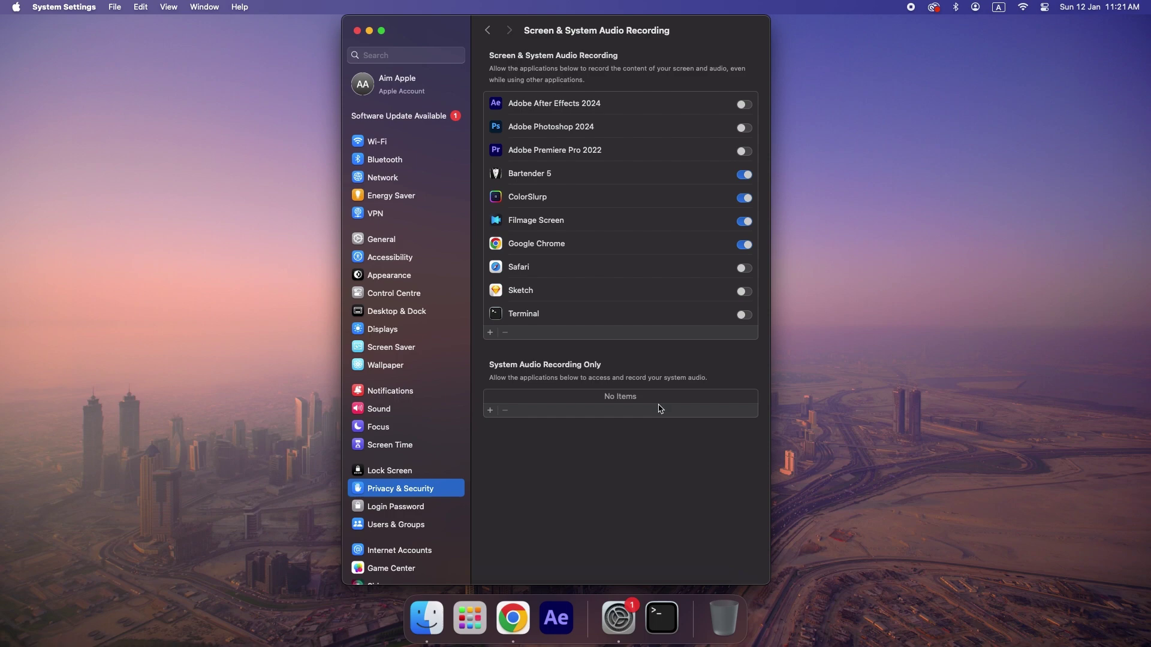
- Relaunch Bartender 5 from Launchpad, suppress its welcome message, and open Preferences
{"action": "left_click", "coordinate": [357, 30]}
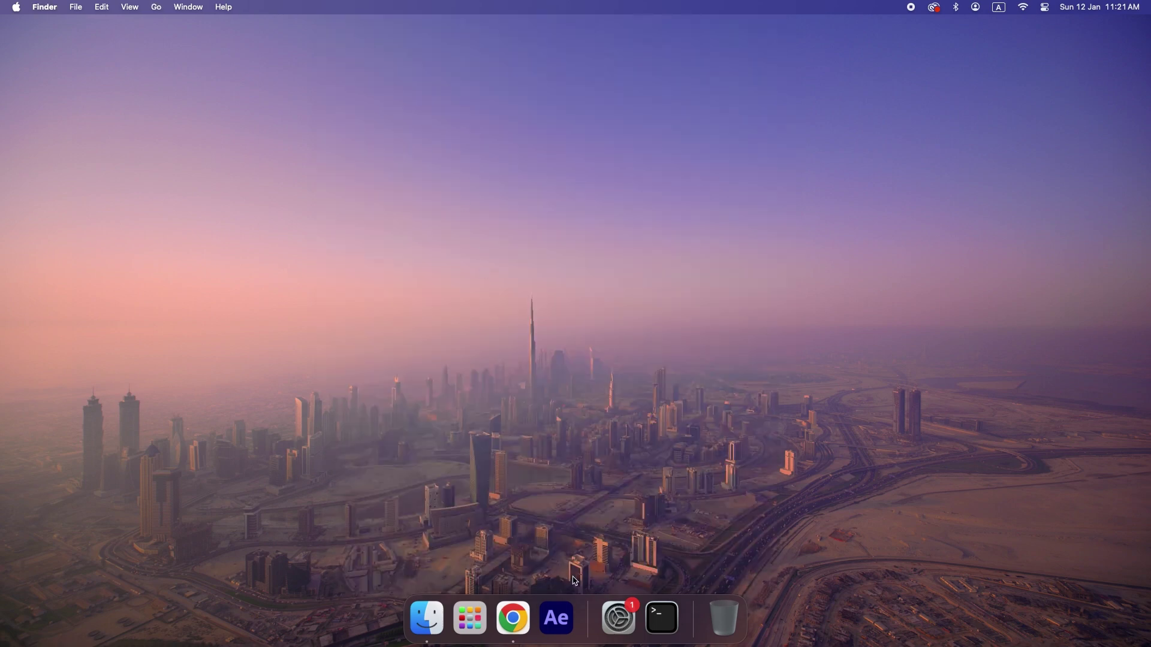
{"action": "left_click", "coordinate": [469, 618]}
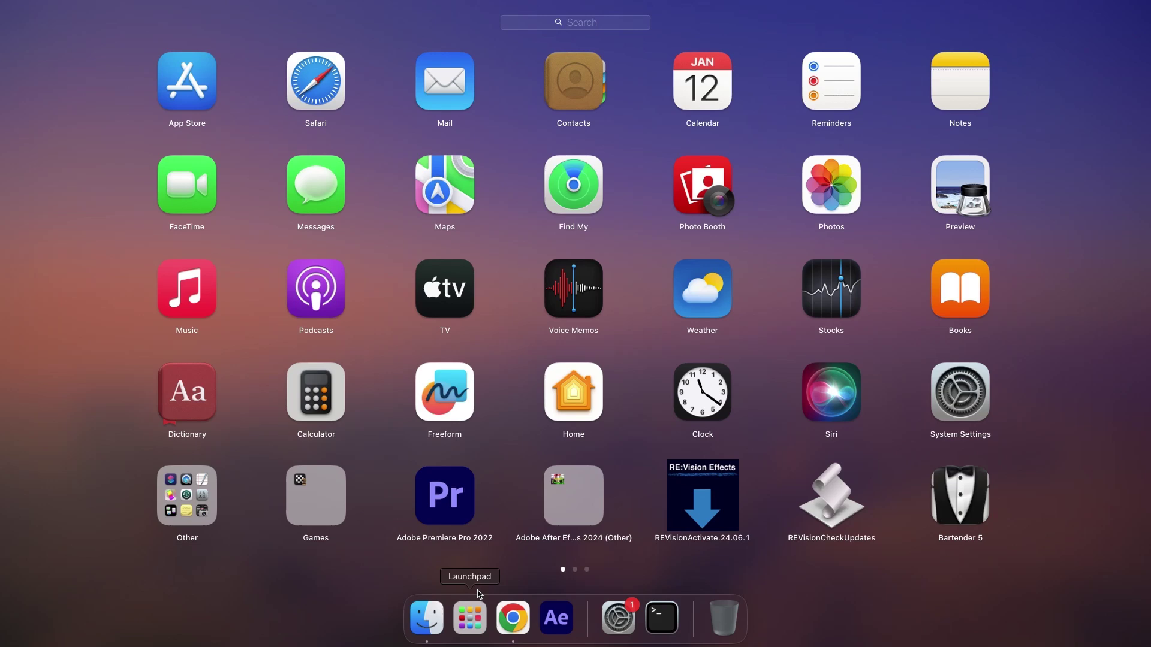
{"action": "left_click", "coordinate": [959, 522]}
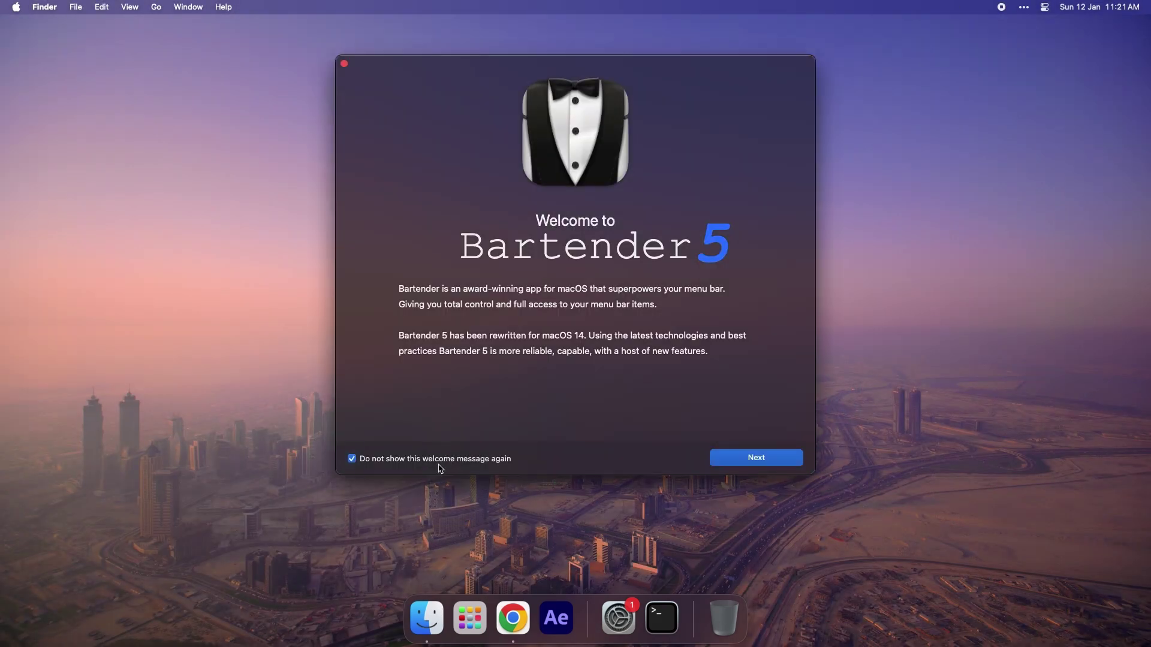
{"action": "left_click", "coordinate": [455, 463]}
{"action": "left_click", "coordinate": [737, 465]}
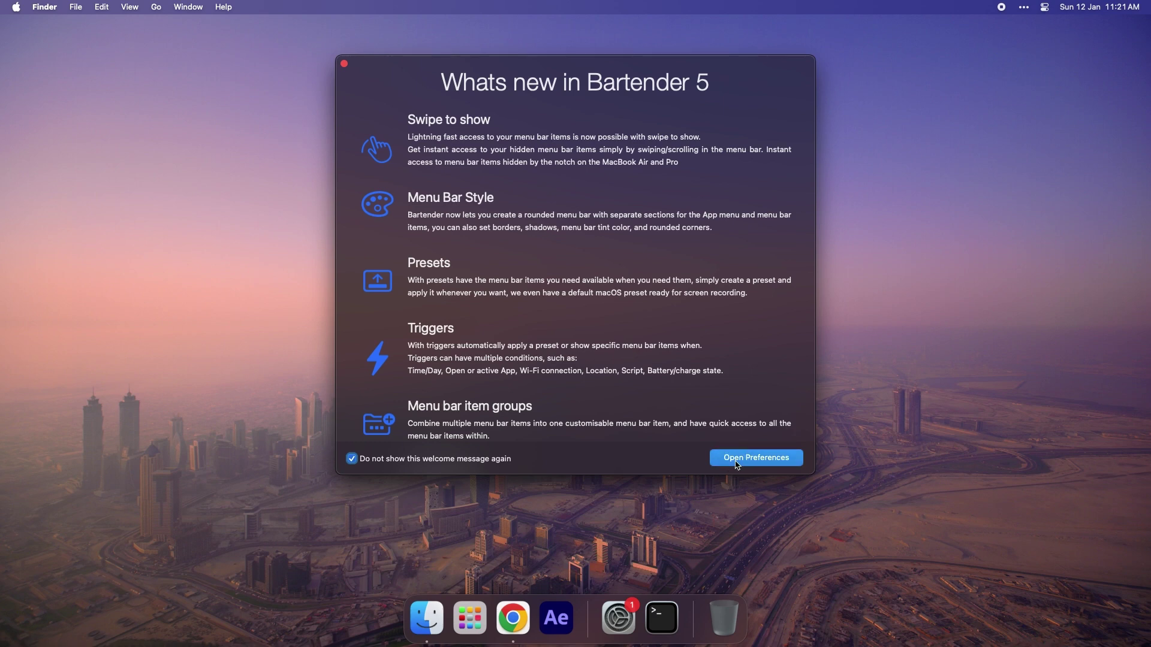
{"action": "left_click", "coordinate": [737, 462]}
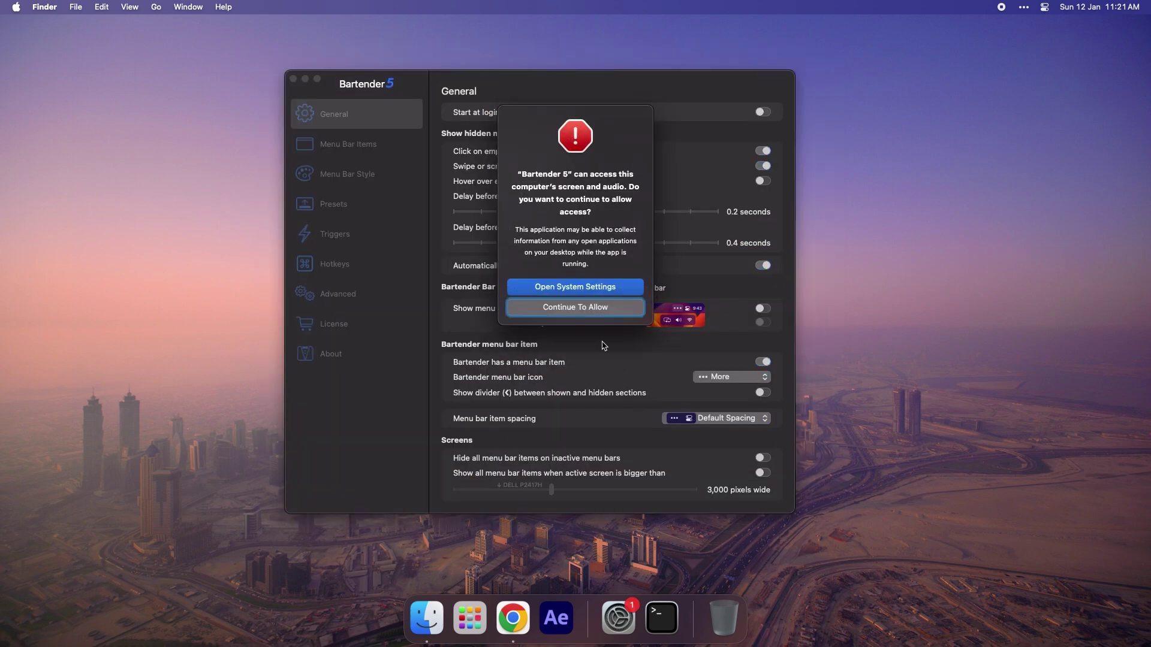
- Allow Bartender continued screen access and turn on Start at login
{"action": "left_click", "coordinate": [589, 309]}
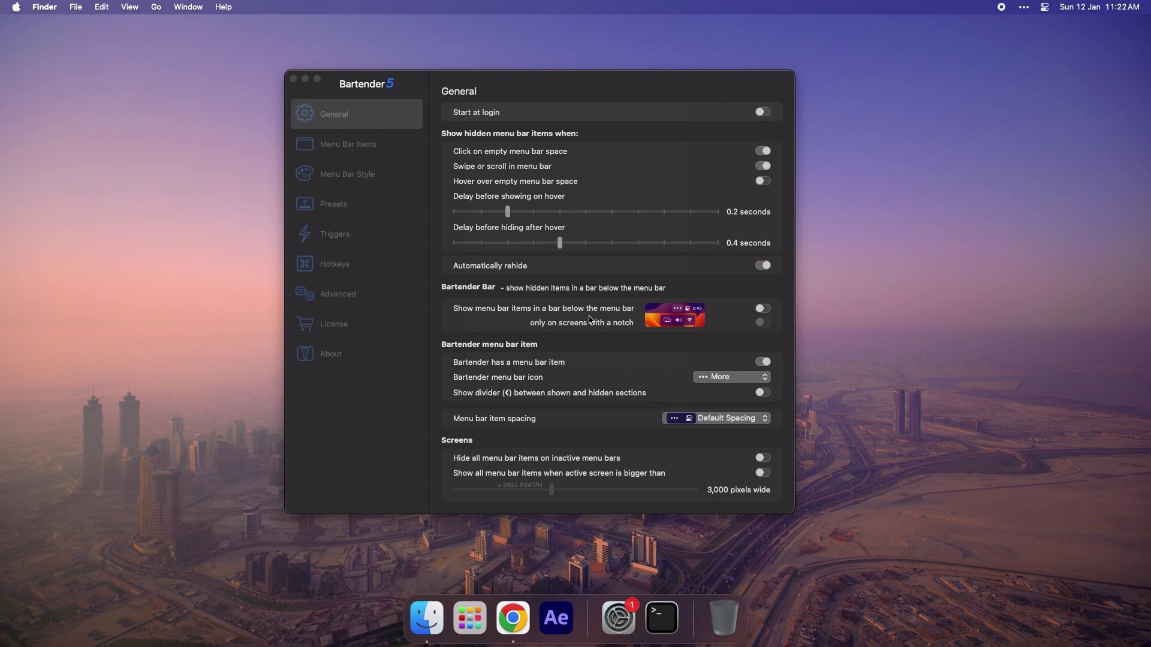
{"action": "left_click", "coordinate": [620, 92]}
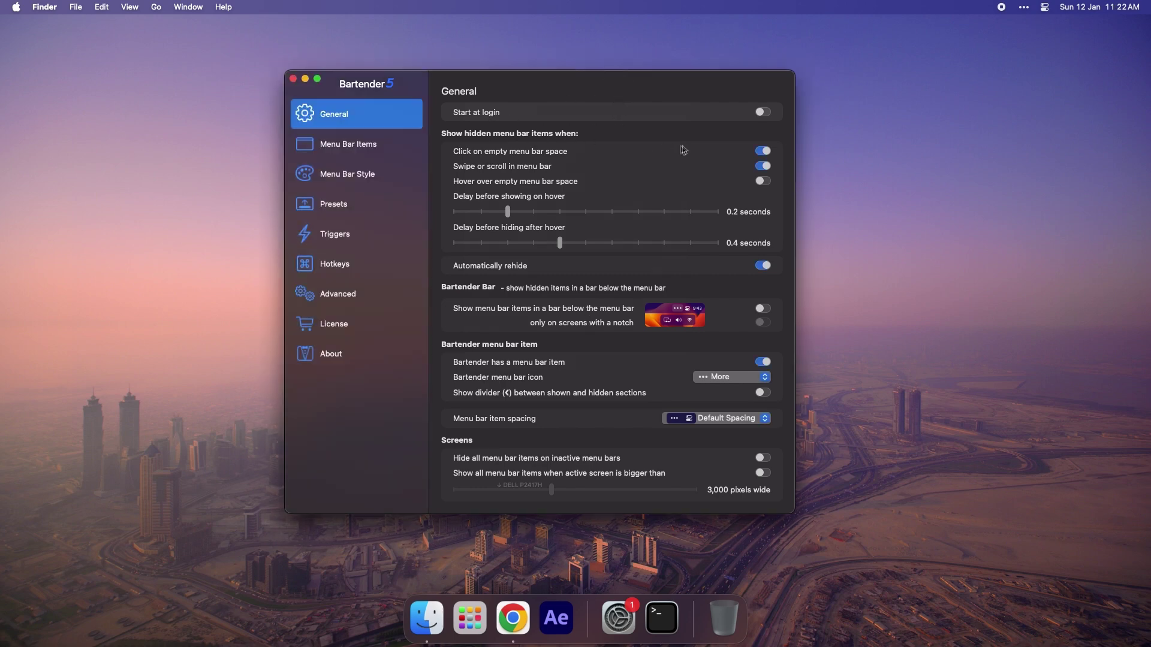
{"action": "left_click", "coordinate": [760, 113]}
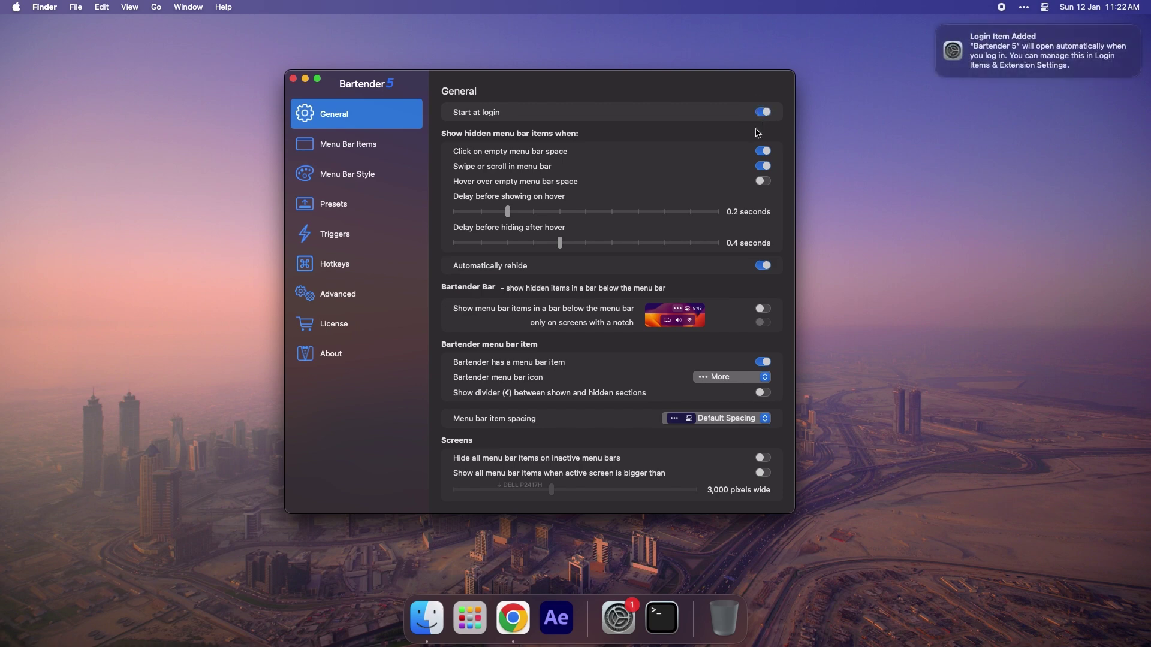
{"action": "left_click", "coordinate": [938, 28]}
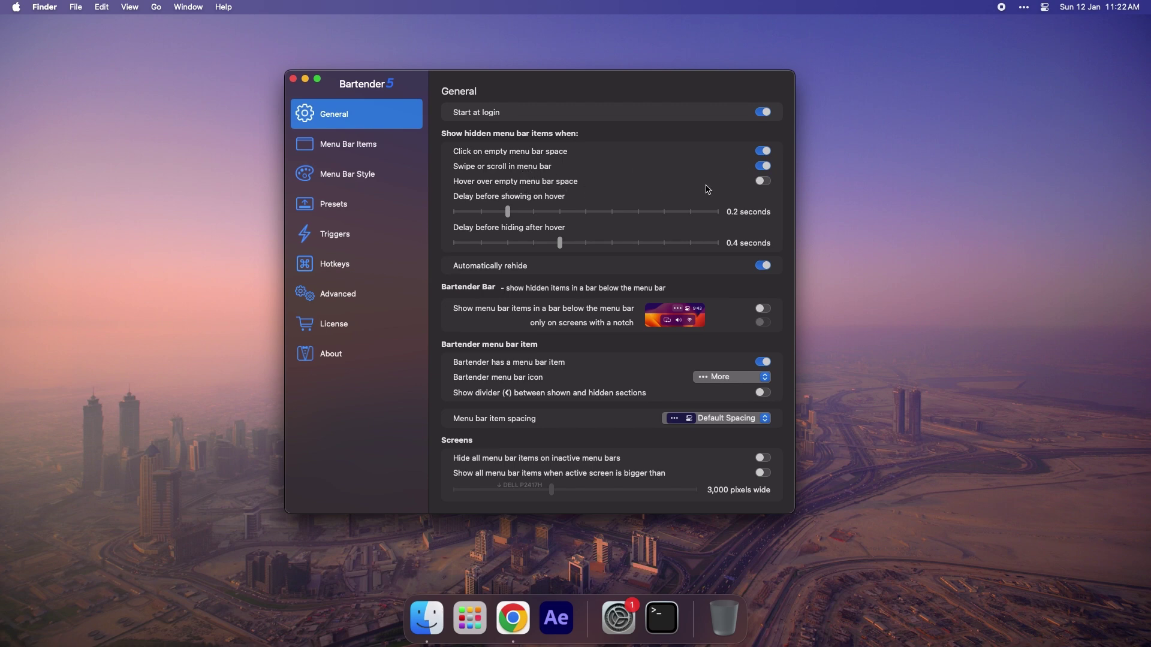
- Enable showing hidden items when hovering over empty menu bar space, then test it
{"action": "left_click", "coordinate": [760, 185]}
{"action": "mouse_move", "coordinate": [969, 11]}
{"action": "left_click", "coordinate": [1026, 9]}
- Show hidden items in a bar below the menu bar, keeping the notch-only option off
{"action": "left_click", "coordinate": [762, 309]}
{"action": "left_click", "coordinate": [1023, 9]}
{"action": "left_click", "coordinate": [1024, 9]}
{"action": "left_click", "coordinate": [1024, 8]}
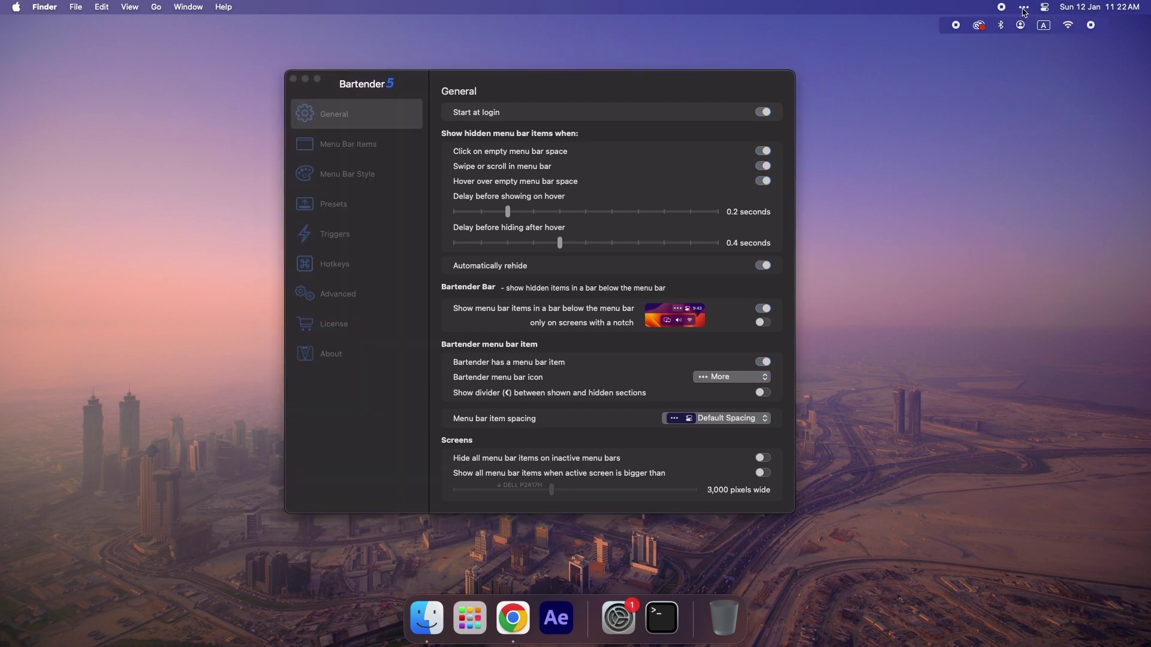
{"action": "left_click", "coordinate": [1023, 8]}
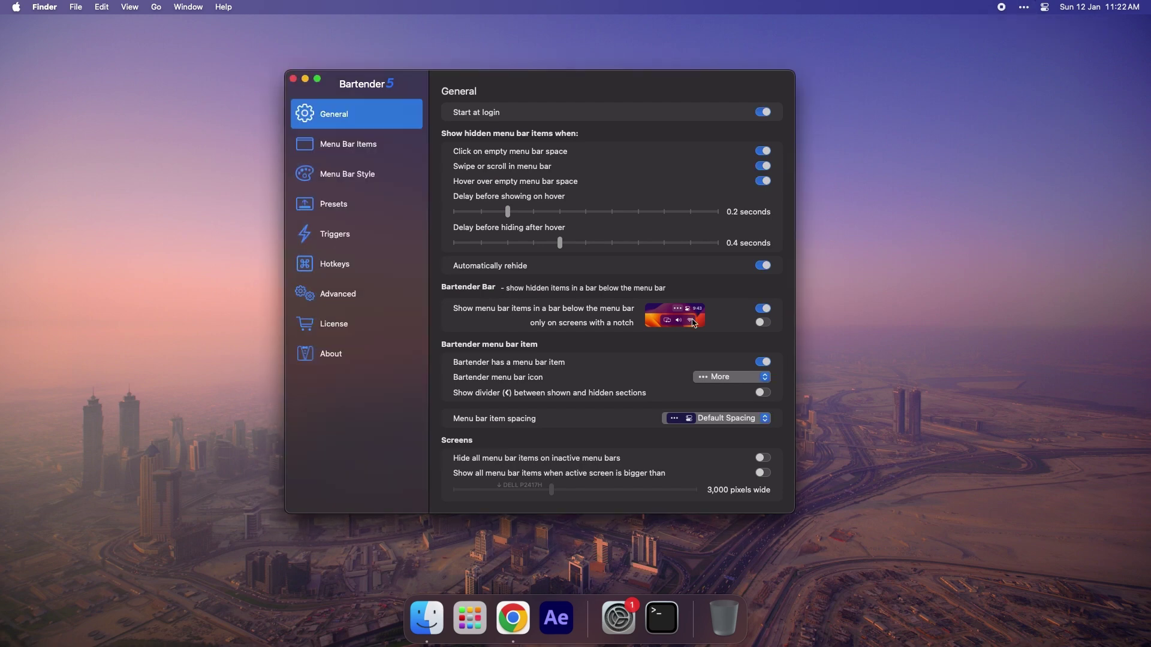
{"action": "left_click", "coordinate": [762, 323]}
{"action": "left_click", "coordinate": [763, 324]}
- Set the Bartender menu bar icon to the Bartender figure and preview it
{"action": "left_click", "coordinate": [763, 378]}
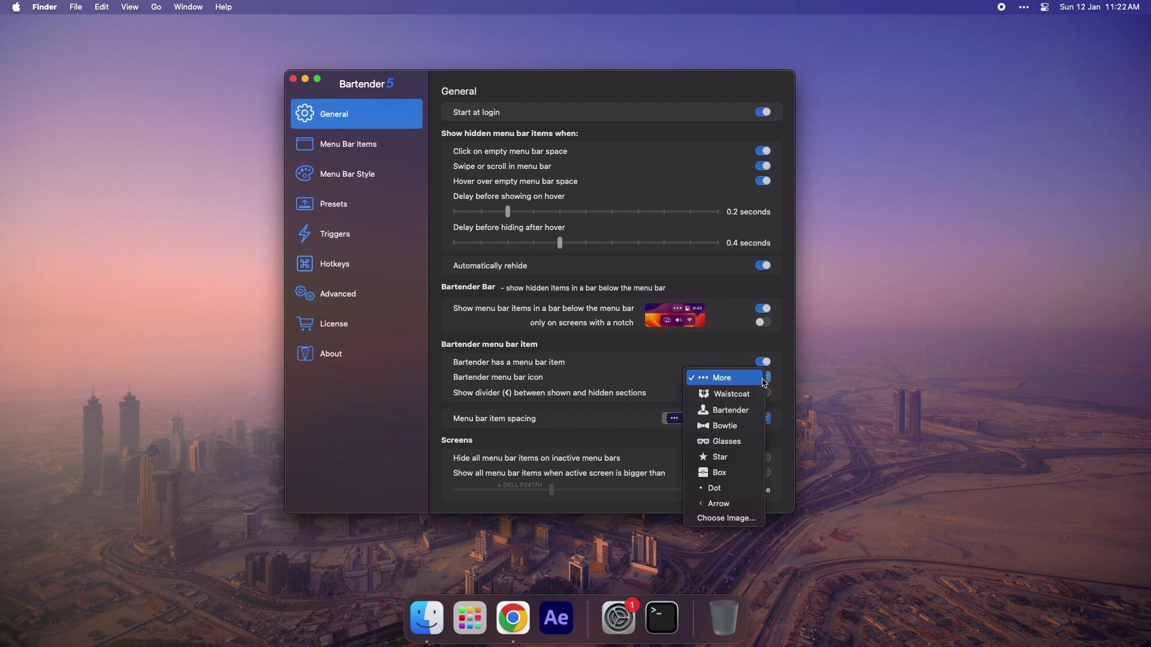
{"action": "left_click", "coordinate": [749, 414]}
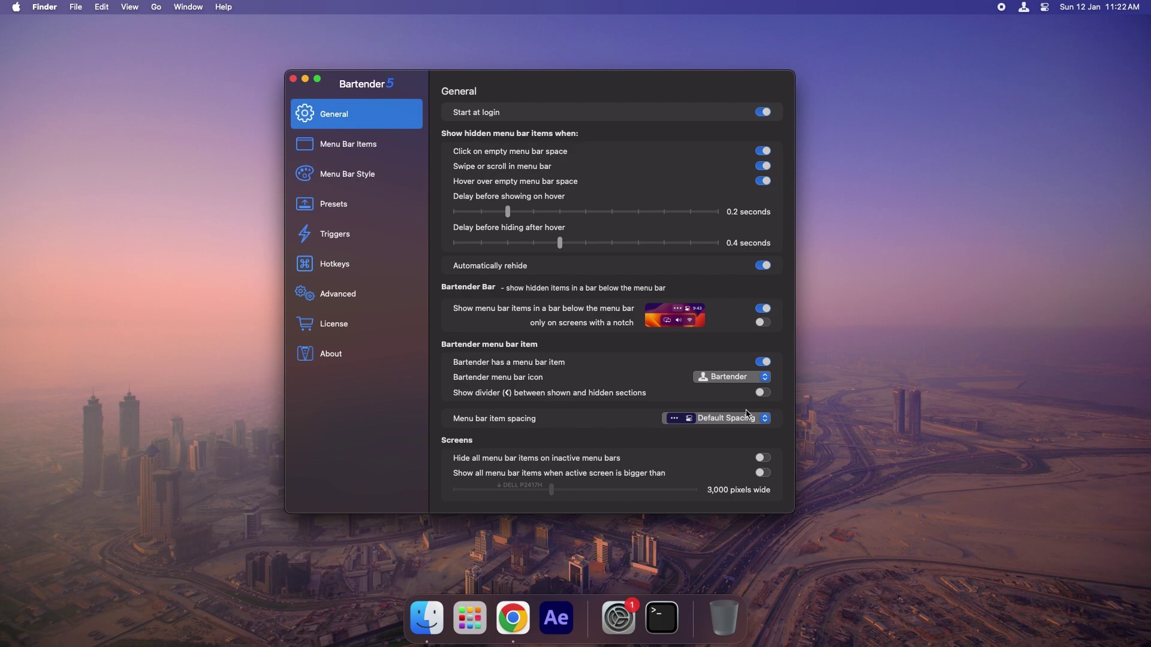
{"action": "left_click", "coordinate": [1025, 8]}
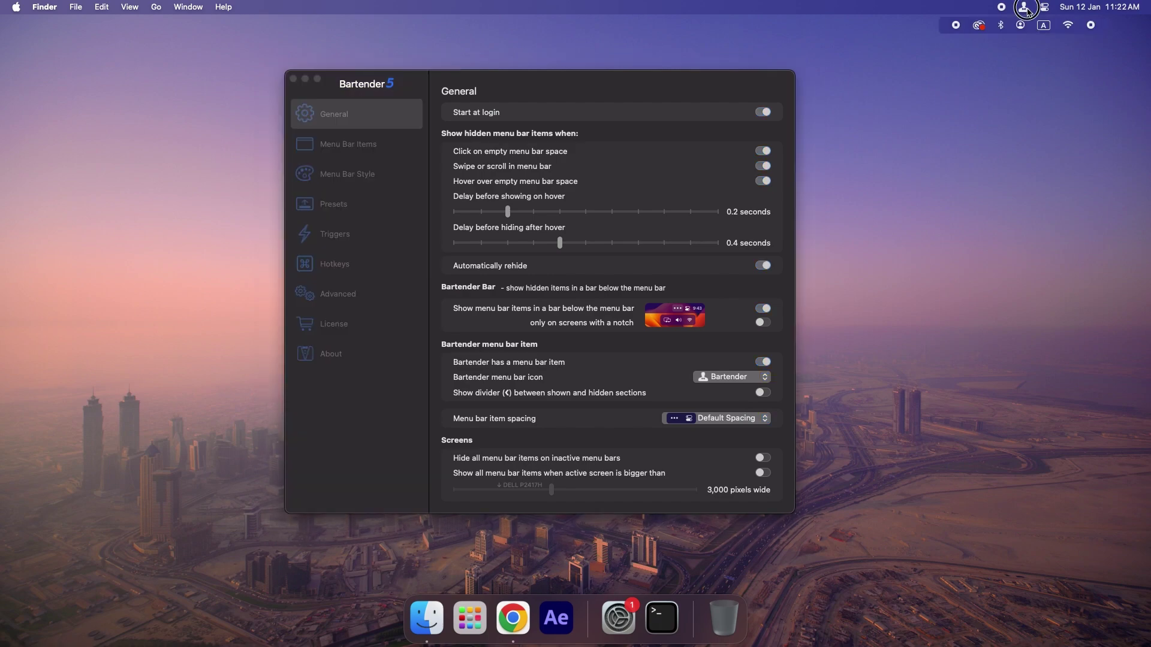
{"action": "left_click", "coordinate": [1027, 10]}
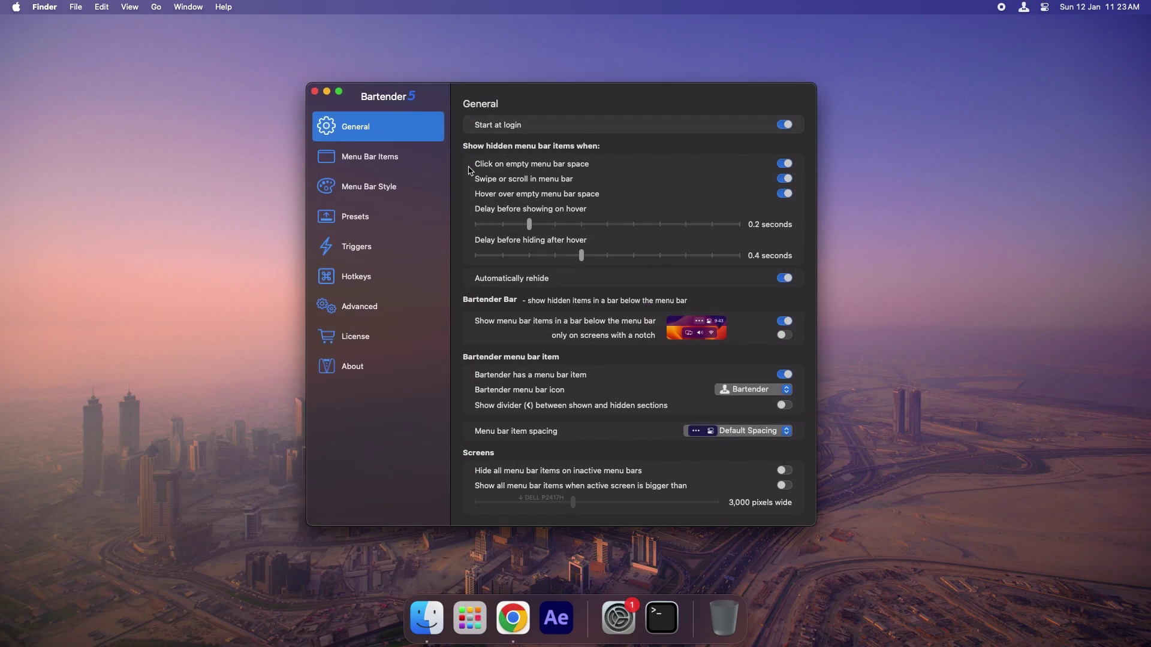
- Open the Menu Bar Items page and scroll the Hidden menu bar items row
{"action": "left_click", "coordinate": [413, 166]}
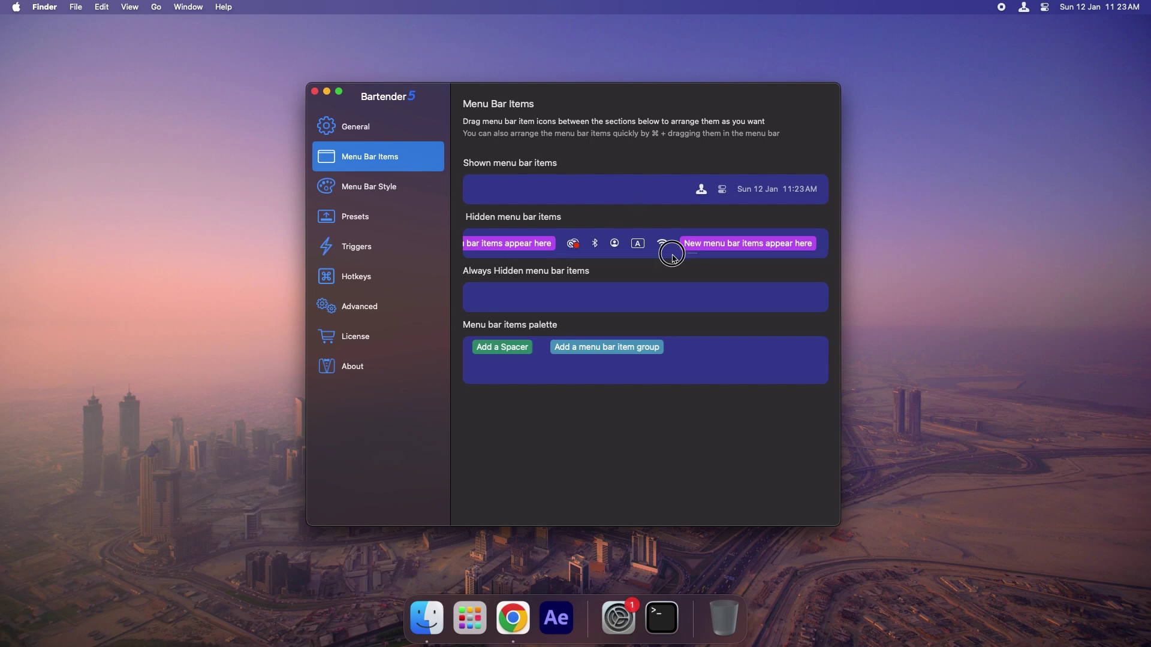
{"action": "scroll", "coordinate": [599, 249], "scroll_direction": "left", "scroll_amount": 2}
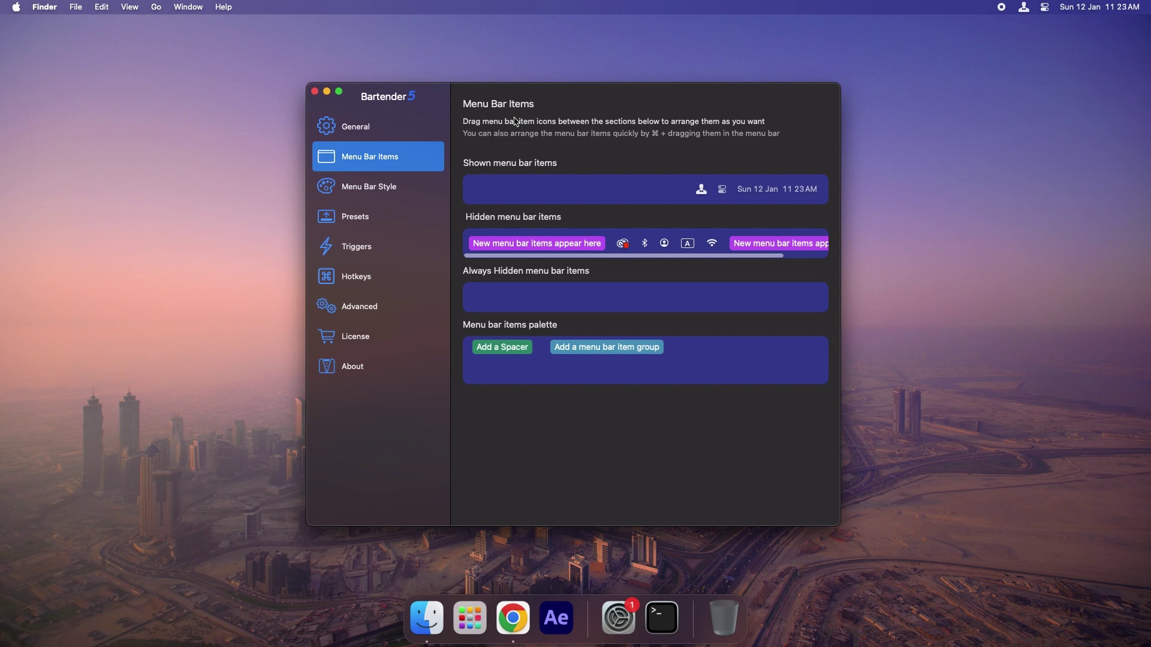
- In Menu Bar Style, tint the menu bar Tangerine orange
{"action": "left_click", "coordinate": [404, 197]}
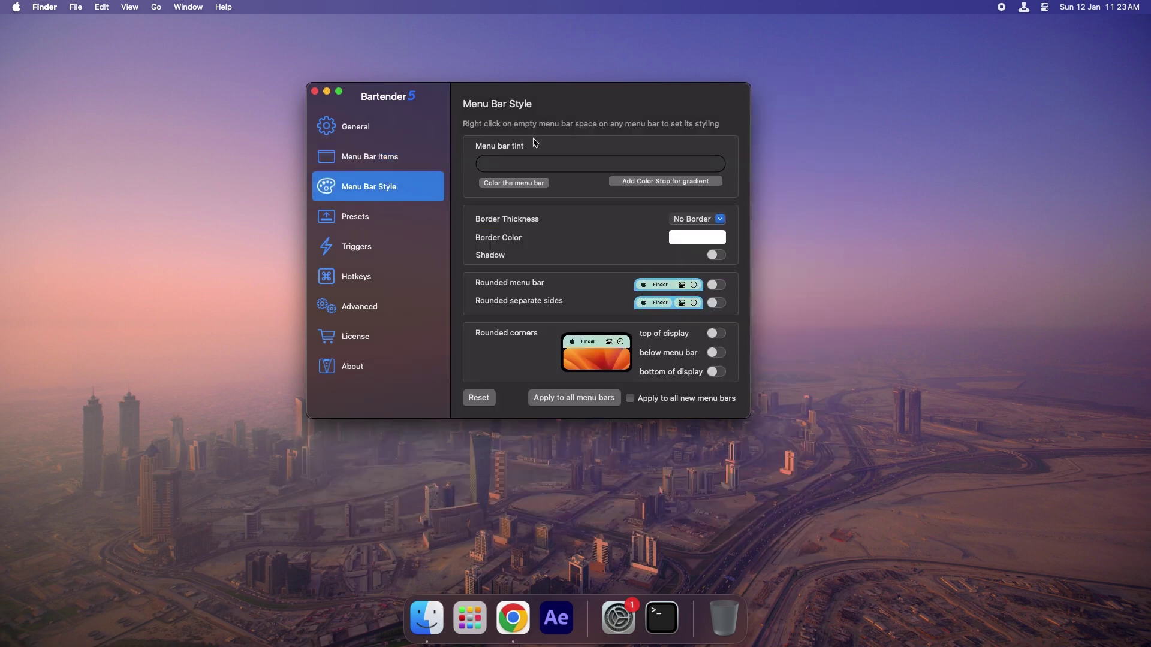
{"action": "left_click", "coordinate": [525, 188]}
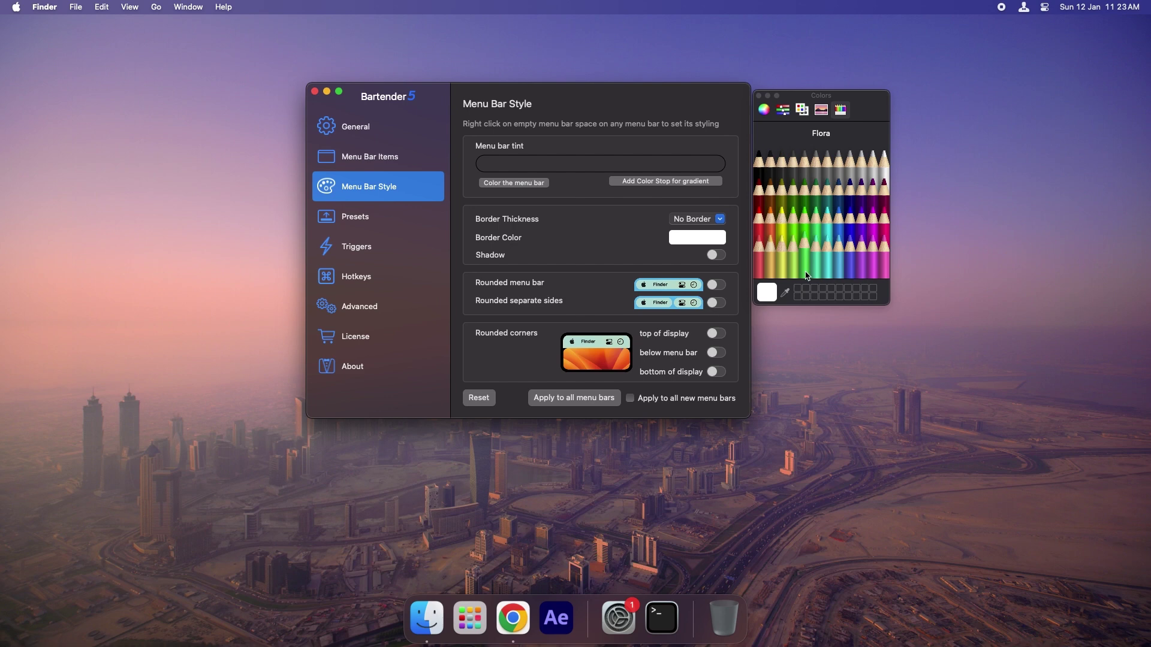
{"action": "left_click", "coordinate": [762, 169]}
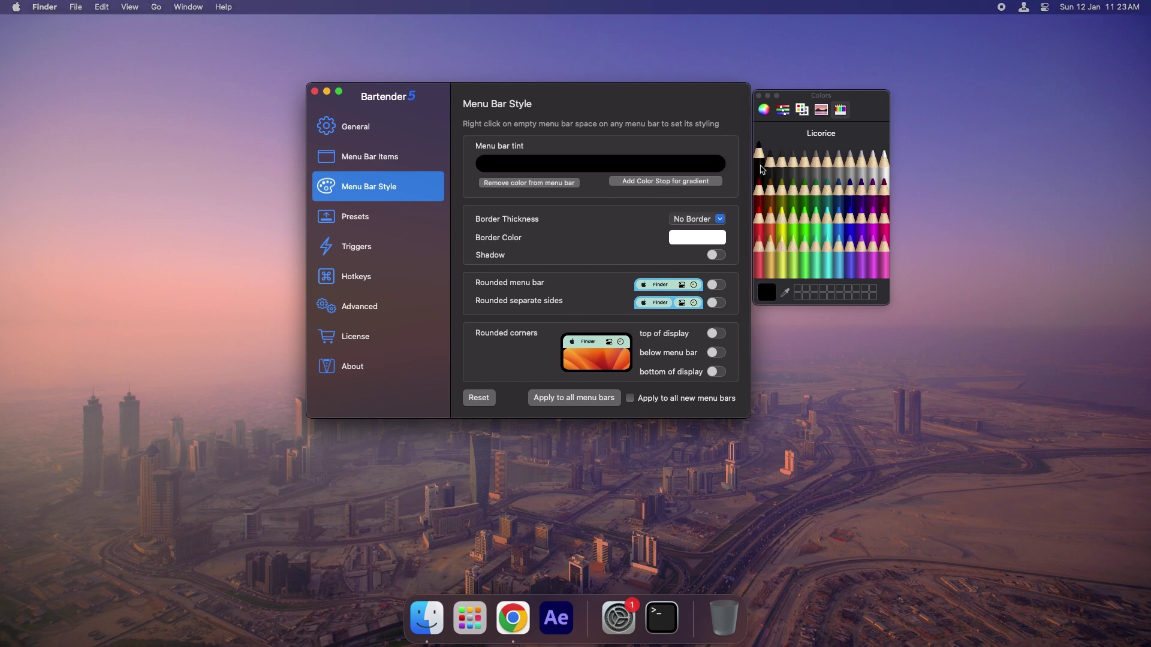
{"action": "left_click", "coordinate": [886, 227]}
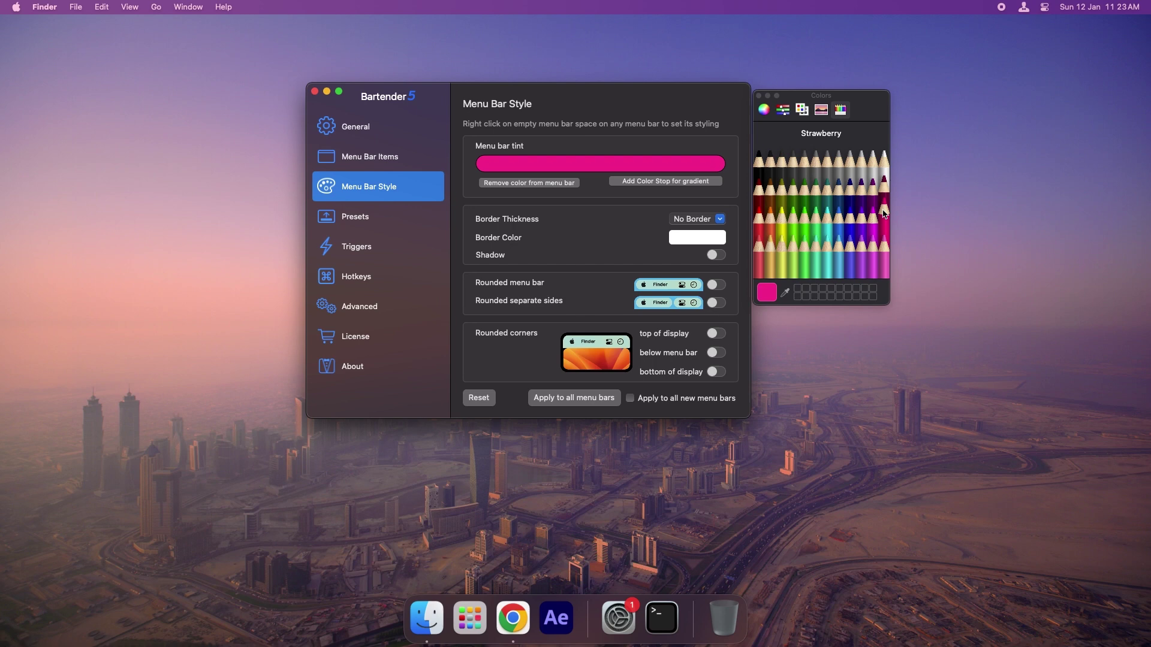
{"action": "left_click", "coordinate": [772, 230]}
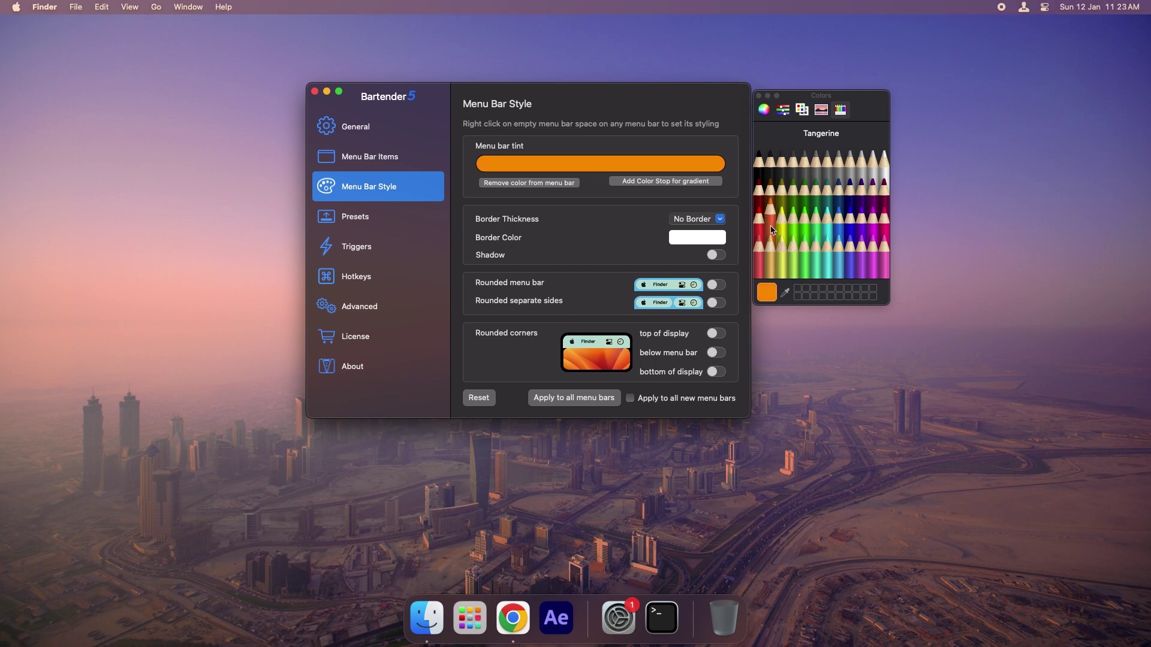
- Set border thickness 3, enable Shadow, and turn on Rounded separate sides
{"action": "left_click", "coordinate": [719, 219]}
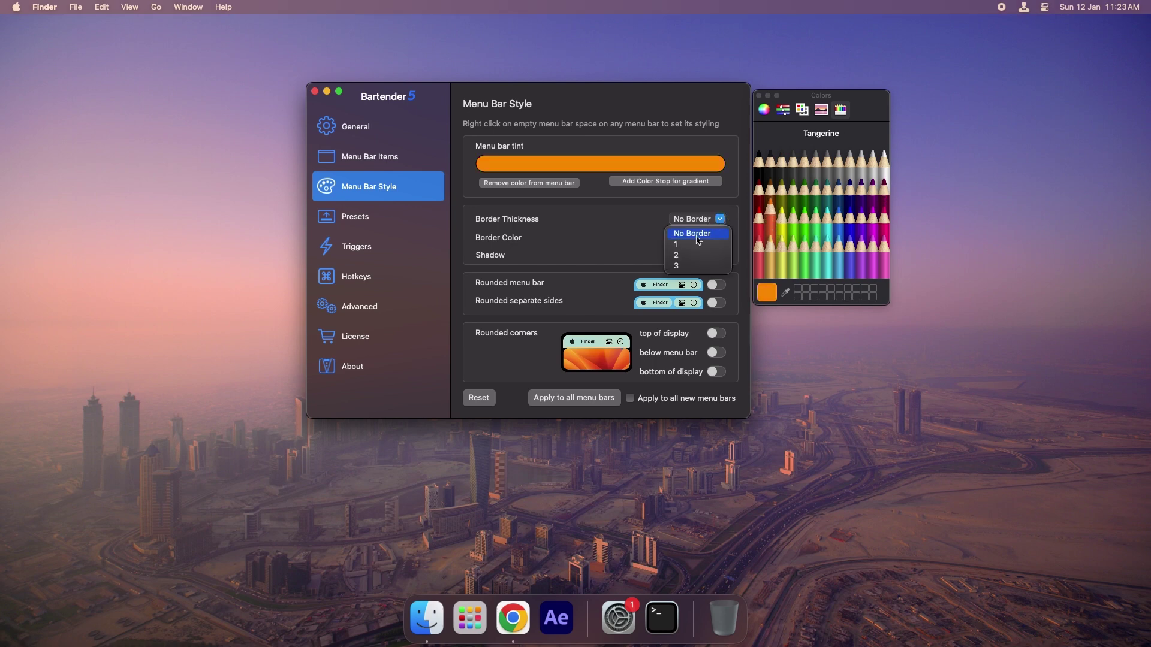
{"action": "left_click", "coordinate": [676, 268]}
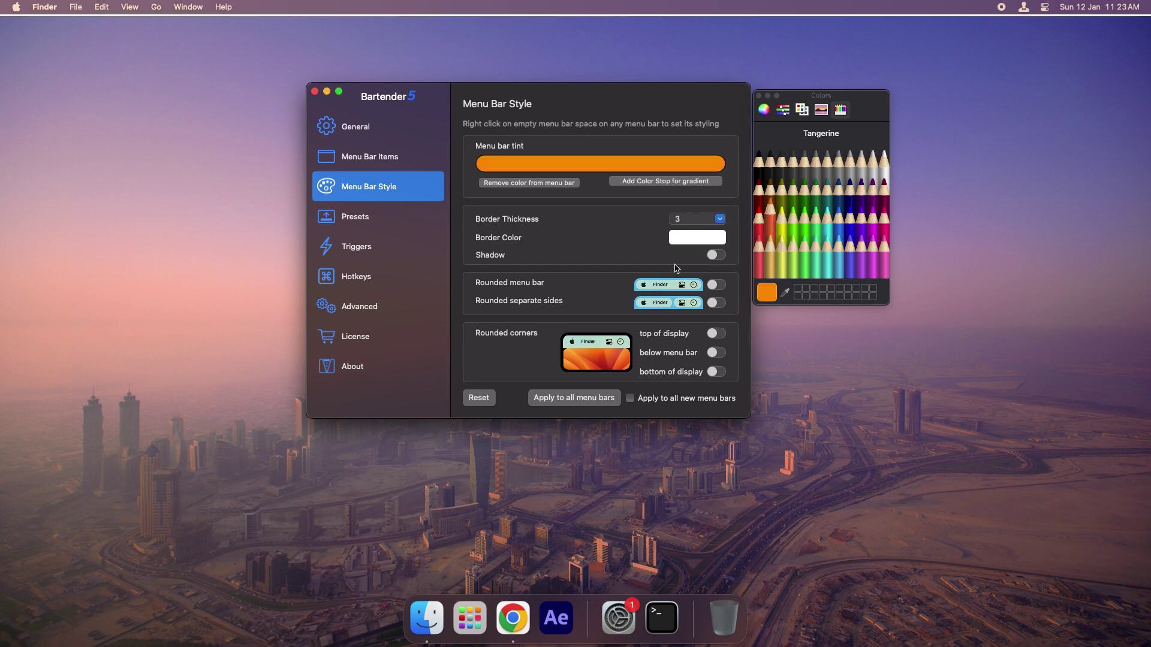
{"action": "left_click", "coordinate": [715, 256]}
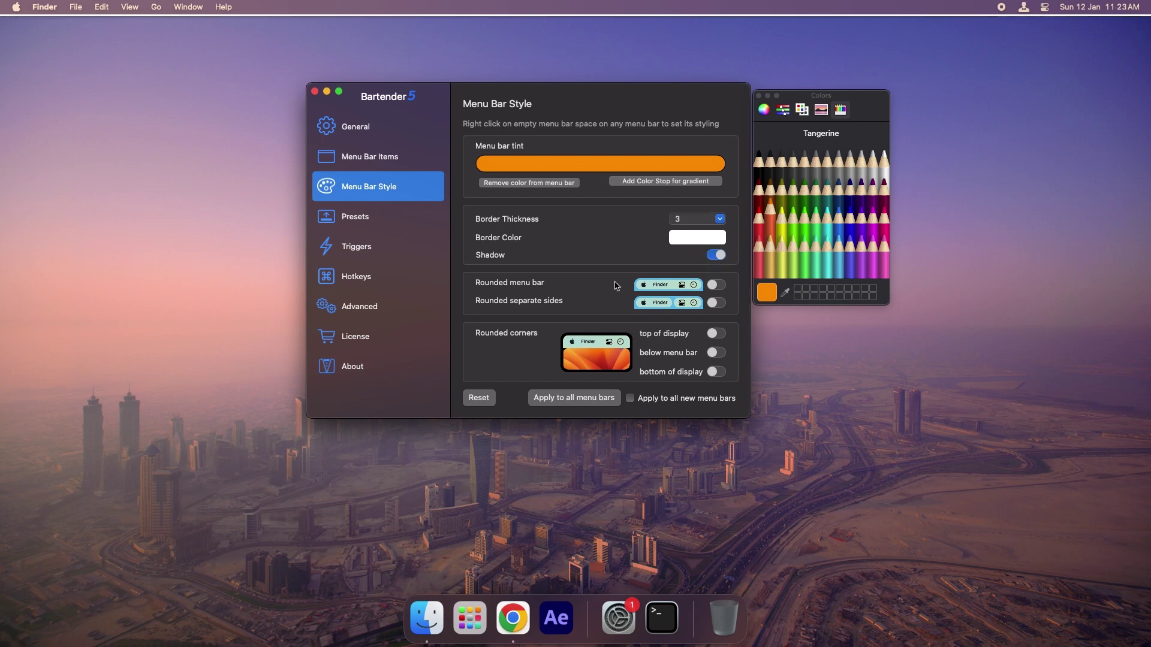
{"action": "left_click", "coordinate": [715, 285]}
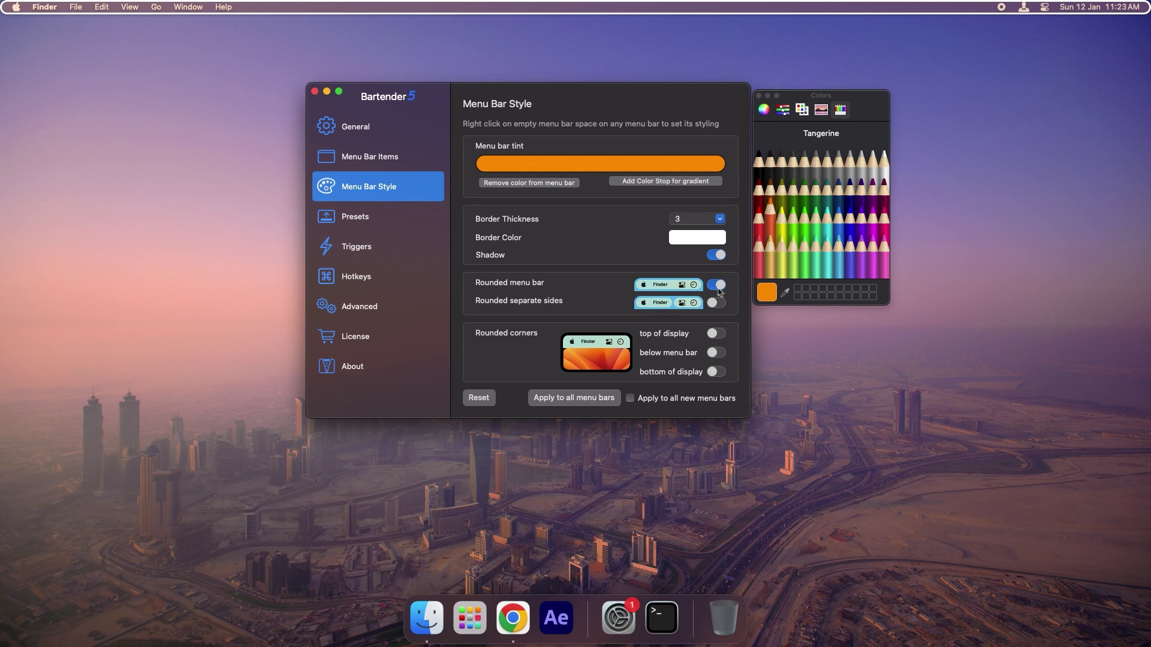
{"action": "left_click", "coordinate": [716, 303]}
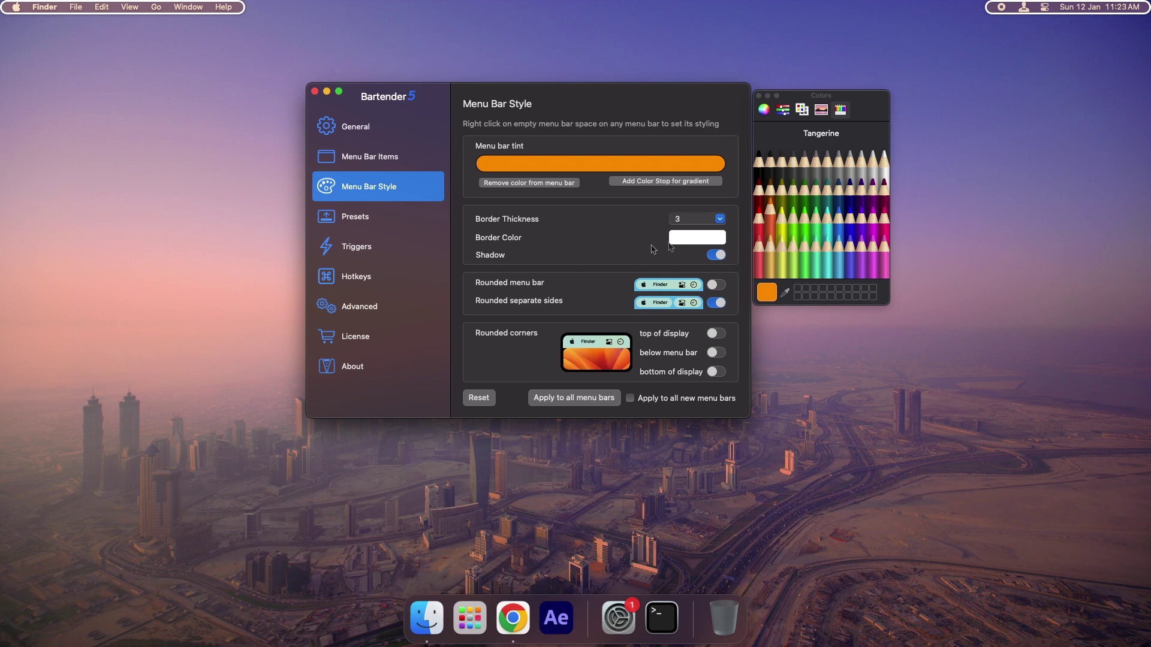
- Change the menu bar border colour, trying cyan and then black
{"action": "left_click", "coordinate": [694, 239]}
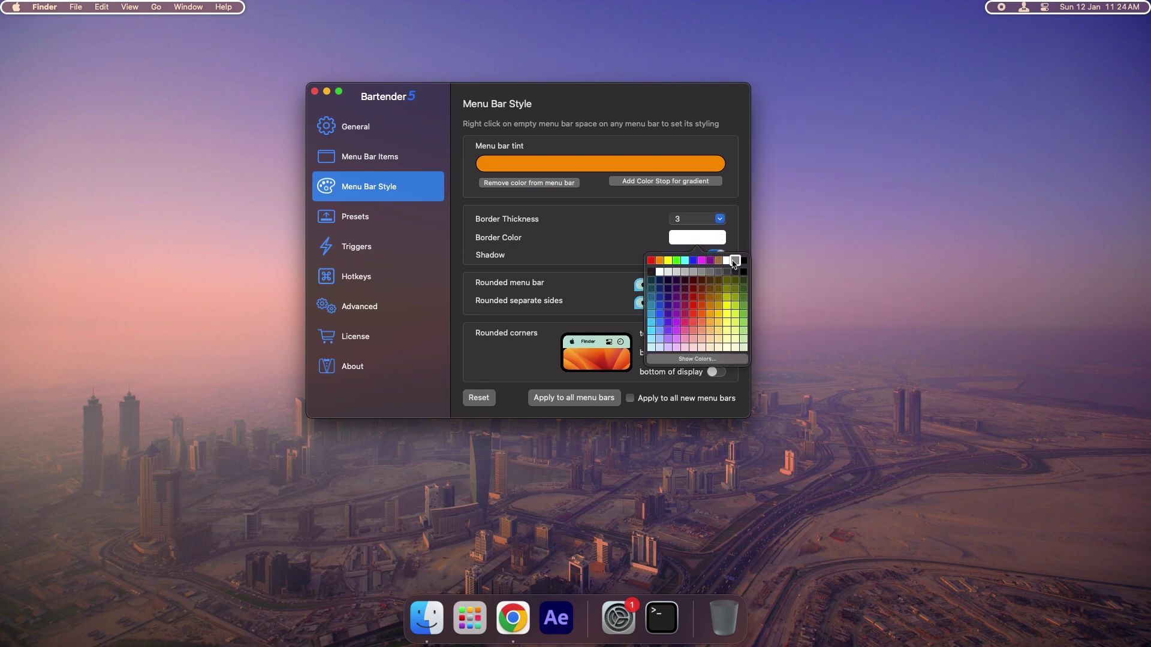
{"action": "left_click", "coordinate": [684, 261]}
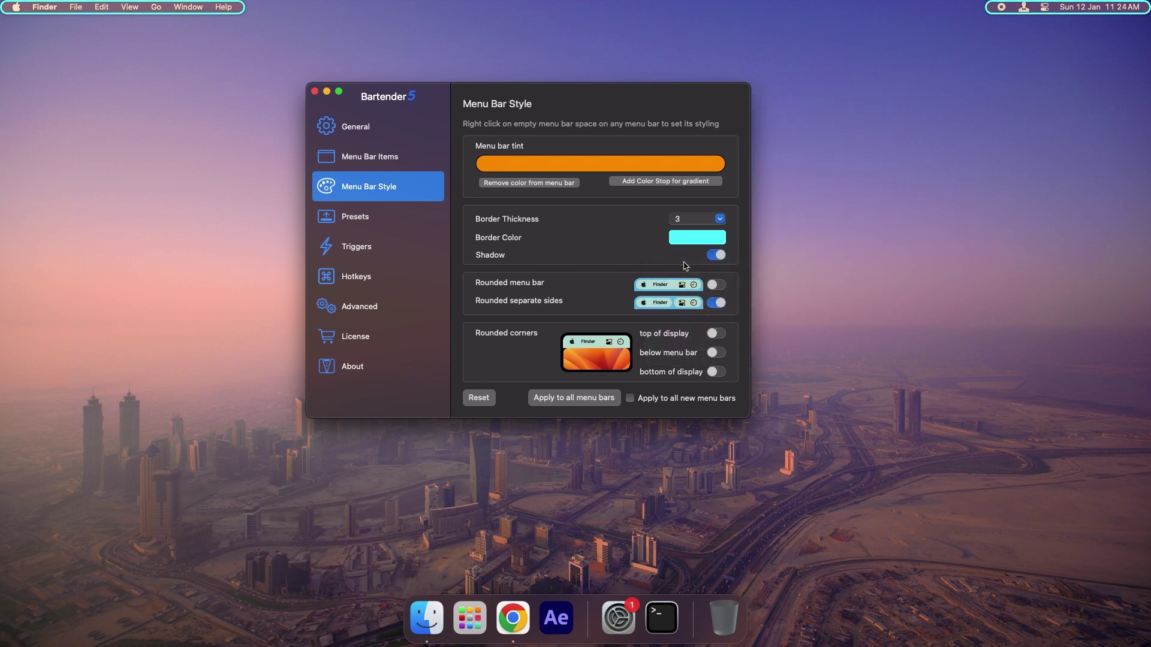
{"action": "left_click", "coordinate": [701, 240]}
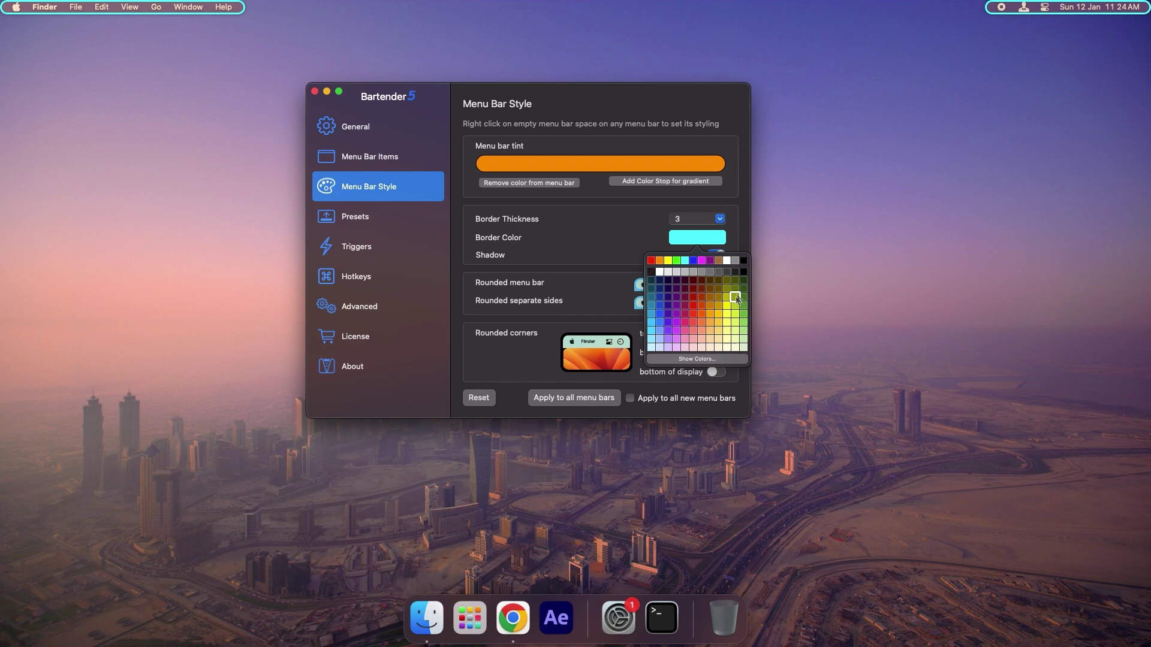
{"action": "left_click", "coordinate": [743, 274]}
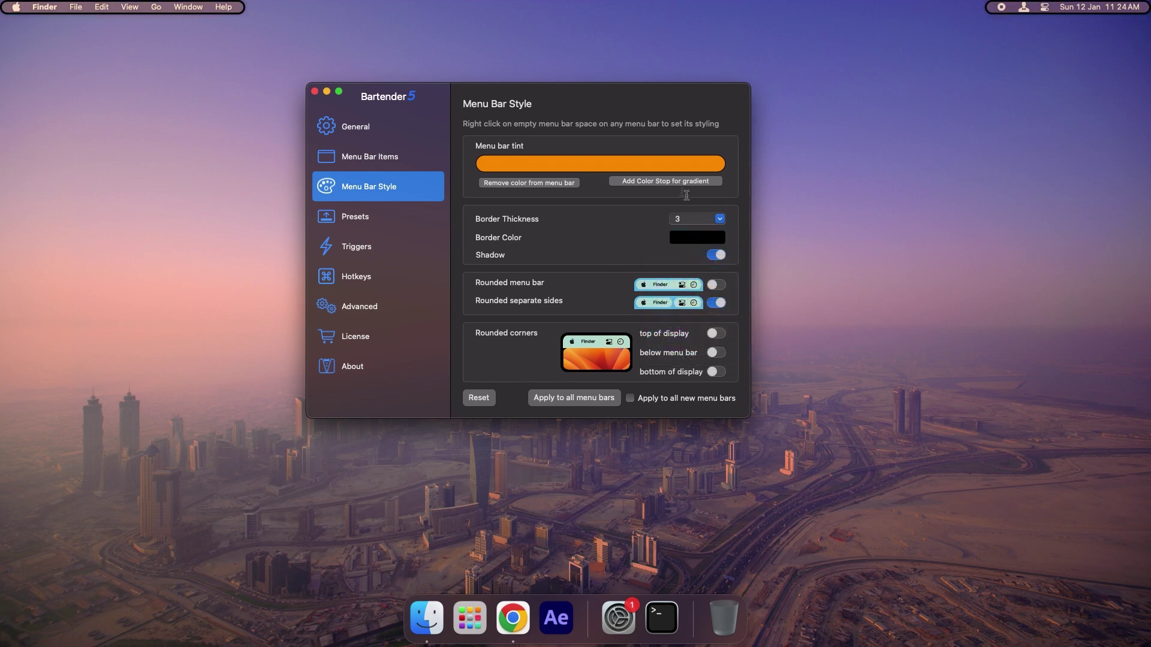
- Tint the menu bar grey Aluminum and leave both rounded corner options off
{"action": "left_click", "coordinate": [610, 164]}
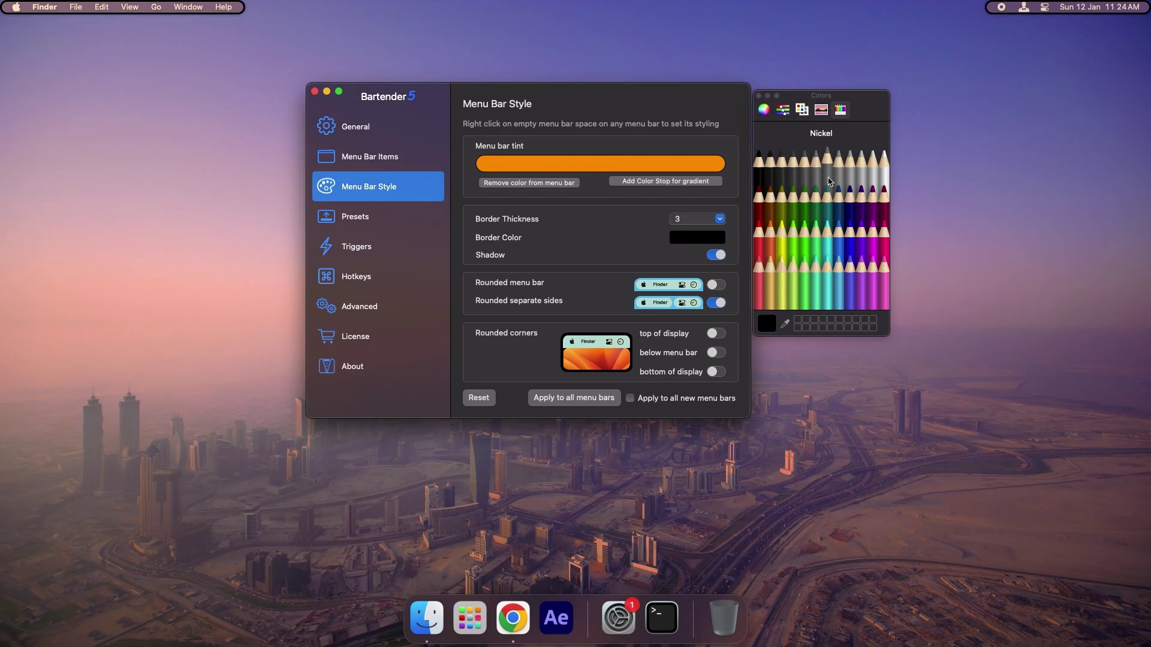
{"action": "left_click", "coordinate": [842, 180]}
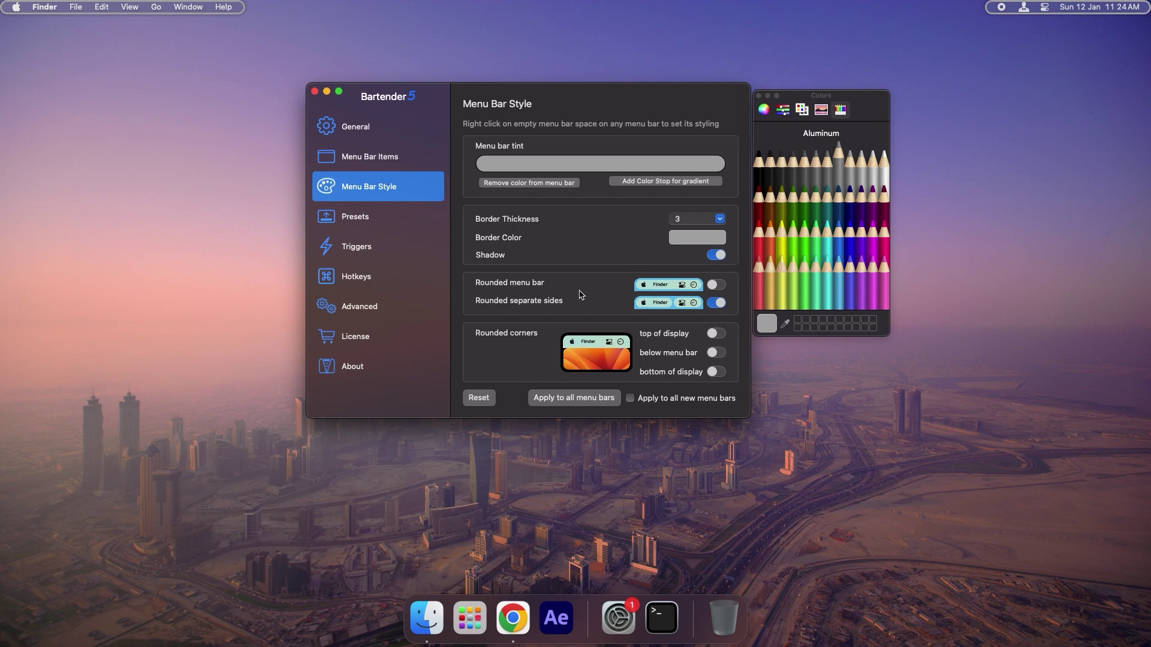
{"action": "left_click", "coordinate": [717, 334]}
{"action": "left_click", "coordinate": [715, 354]}
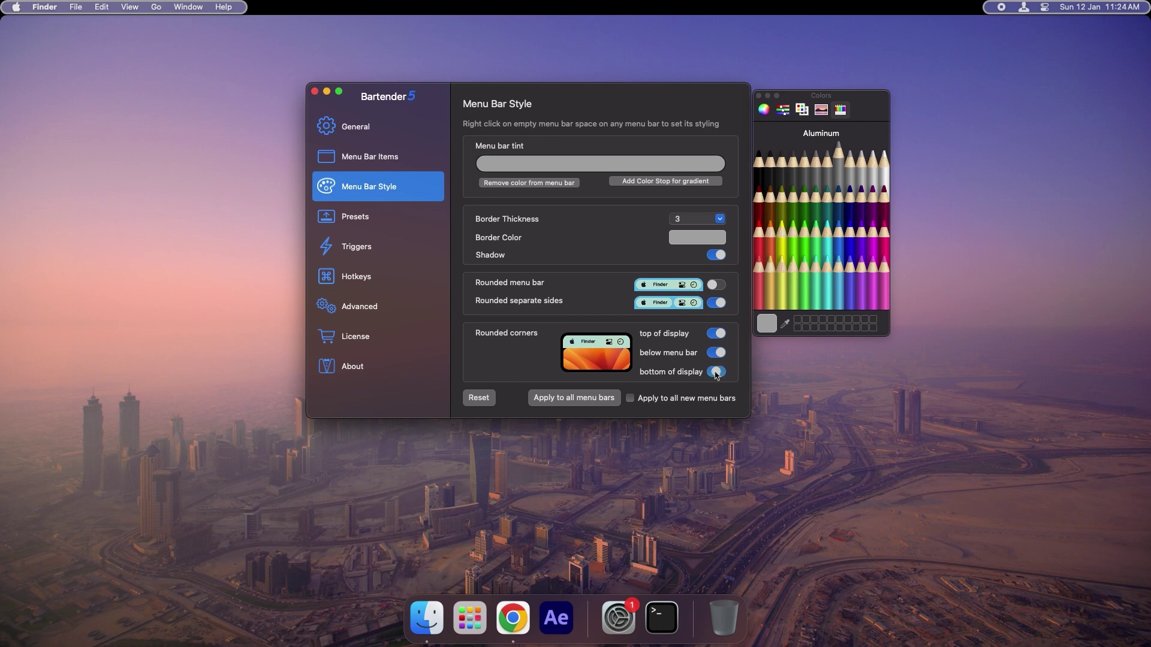
{"action": "left_click", "coordinate": [715, 353]}
{"action": "left_click", "coordinate": [715, 334]}
- On the Triggers page, enable the Show Time Machine trigger beside Battery
{"action": "left_click", "coordinate": [372, 225]}
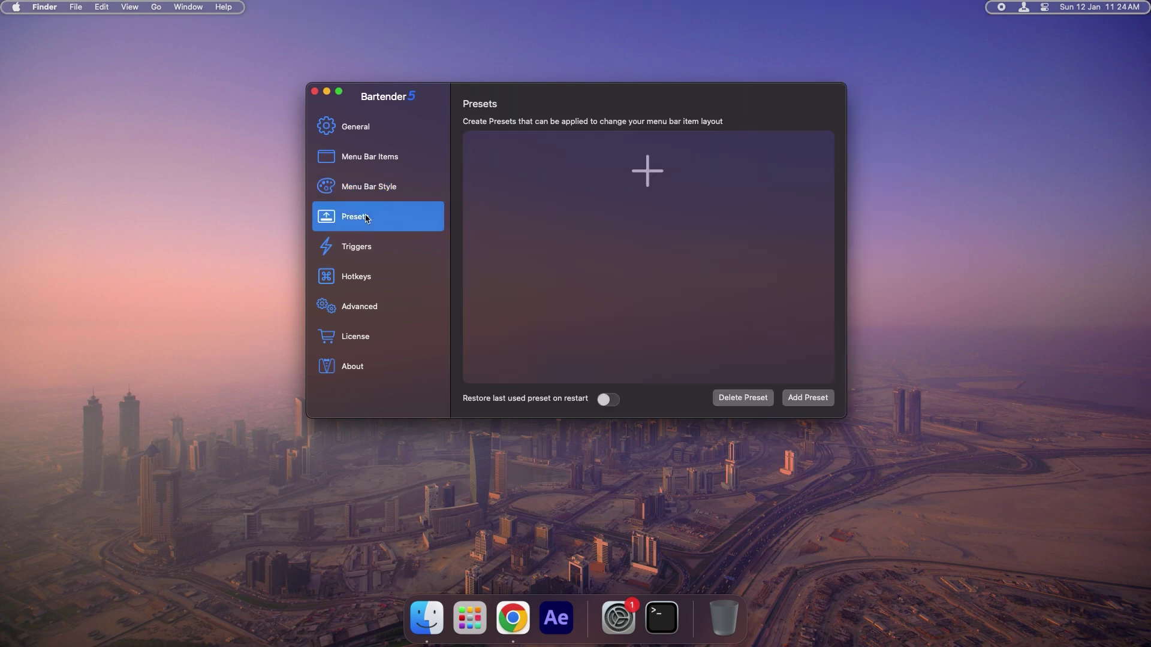
{"action": "left_click", "coordinate": [378, 250]}
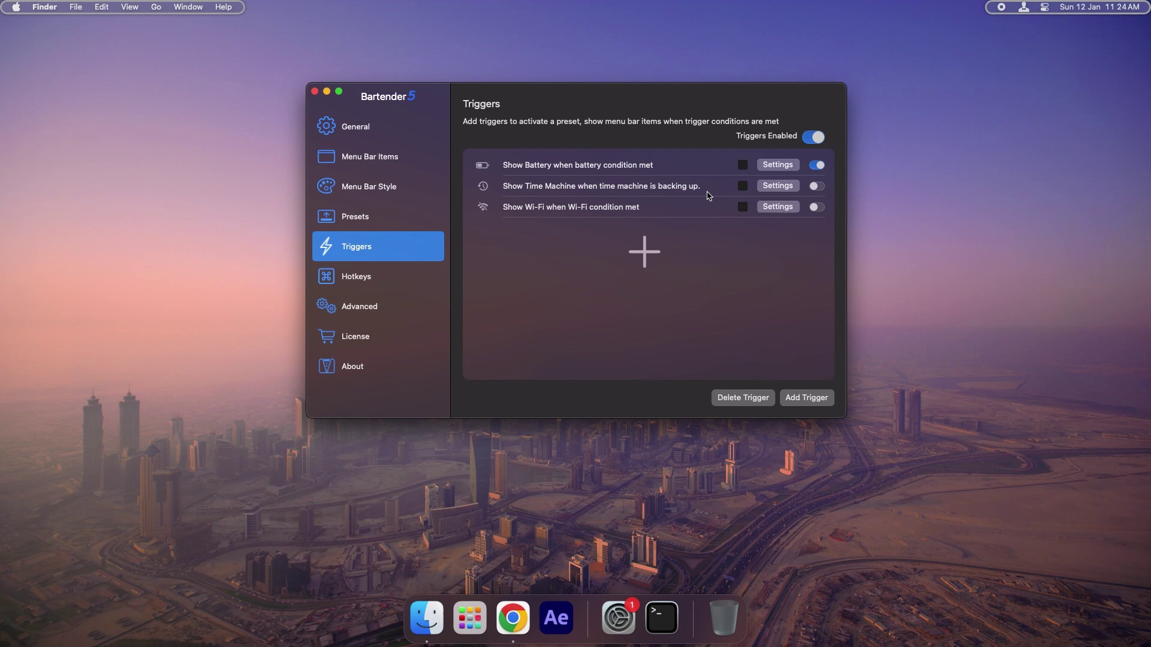
{"action": "left_click", "coordinate": [815, 186]}
- Create Trigger 1 without choosing a preset or menu bar items, and save it
{"action": "left_click", "coordinate": [661, 250]}
{"action": "left_click", "coordinate": [694, 230]}
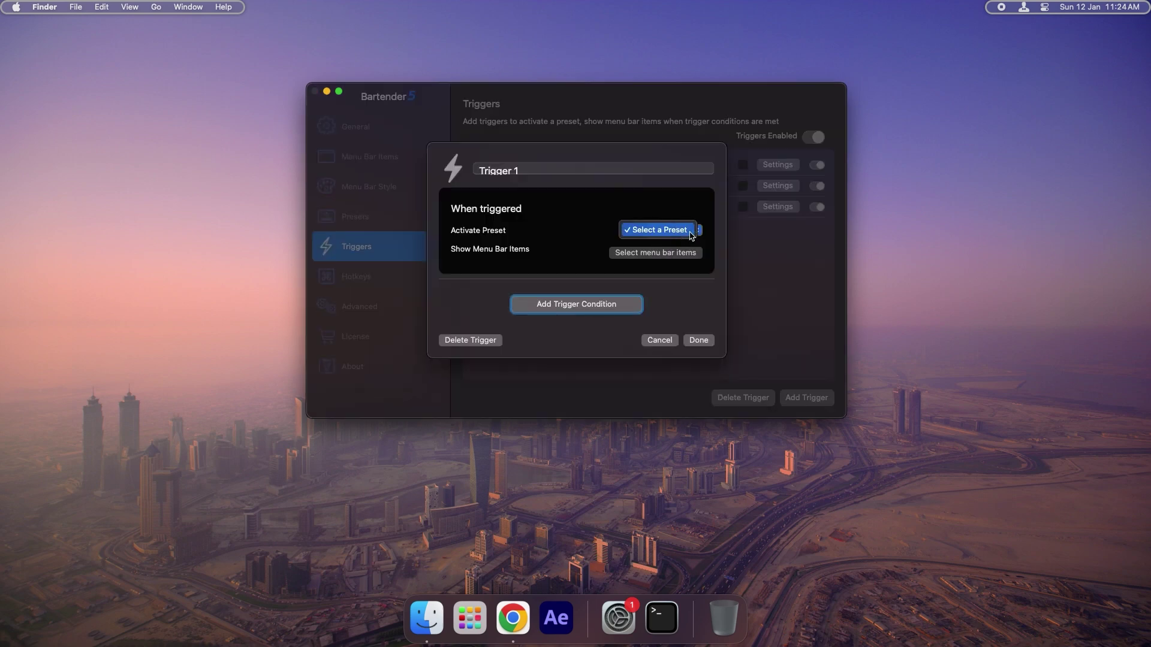
{"action": "left_click", "coordinate": [697, 229]}
{"action": "left_click", "coordinate": [676, 256]}
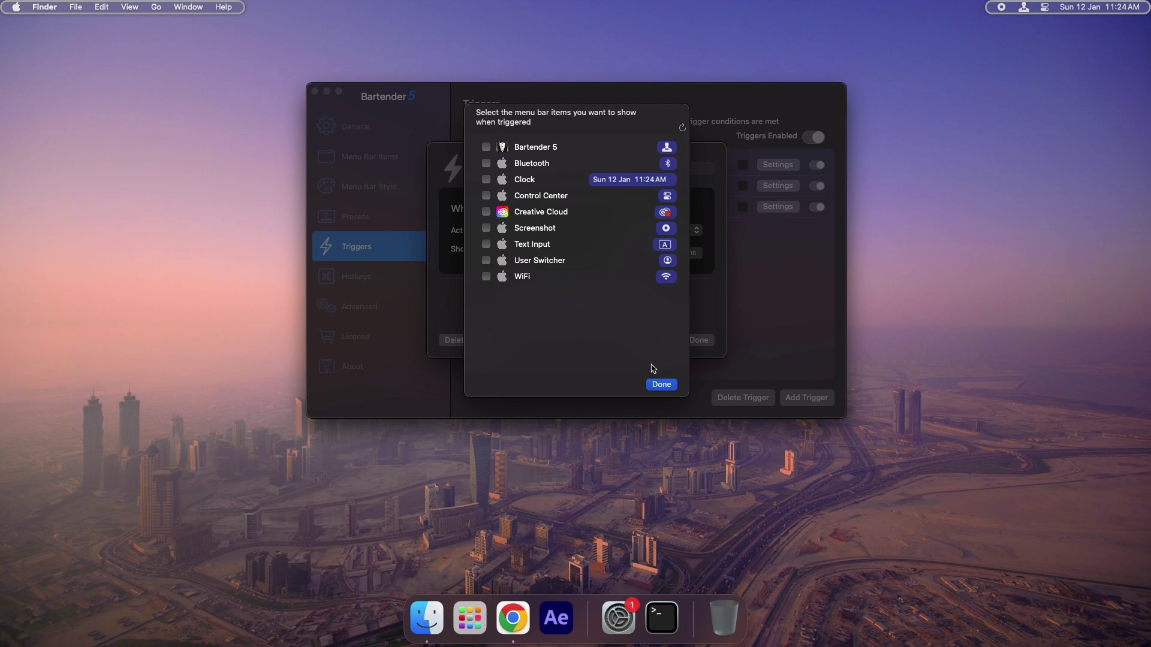
{"action": "left_click", "coordinate": [662, 385]}
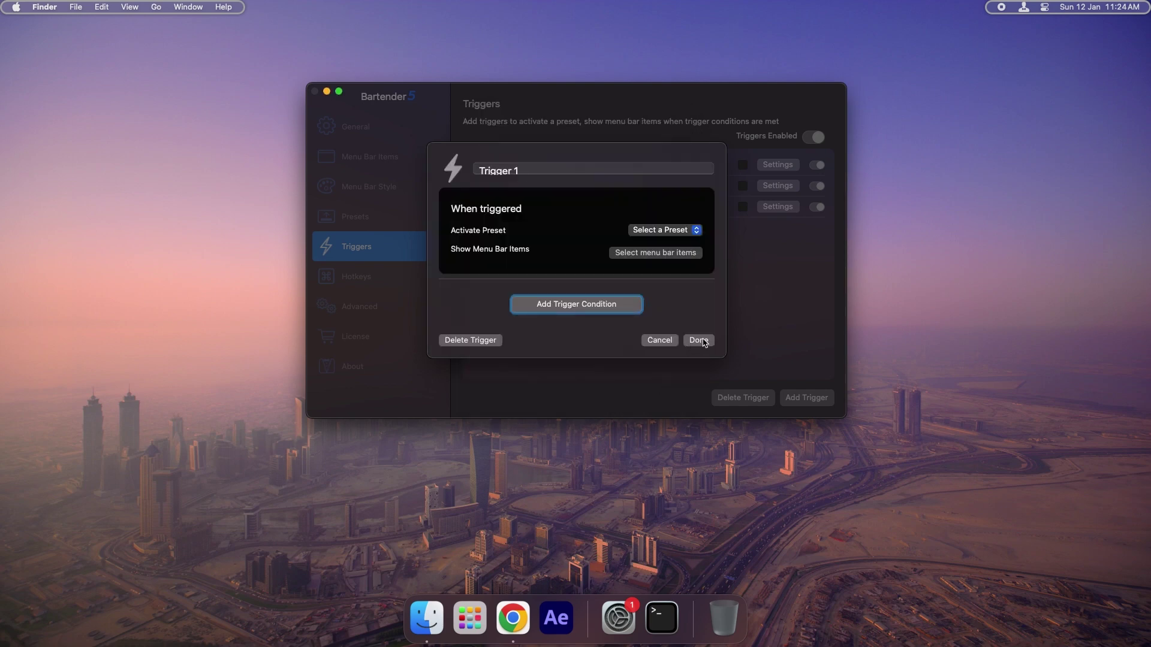
{"action": "left_click", "coordinate": [699, 340]}
- Leave the show hidden, hide app menu, show all, Quick Search and keyboard navigation hotkeys empty
{"action": "left_click", "coordinate": [395, 282]}
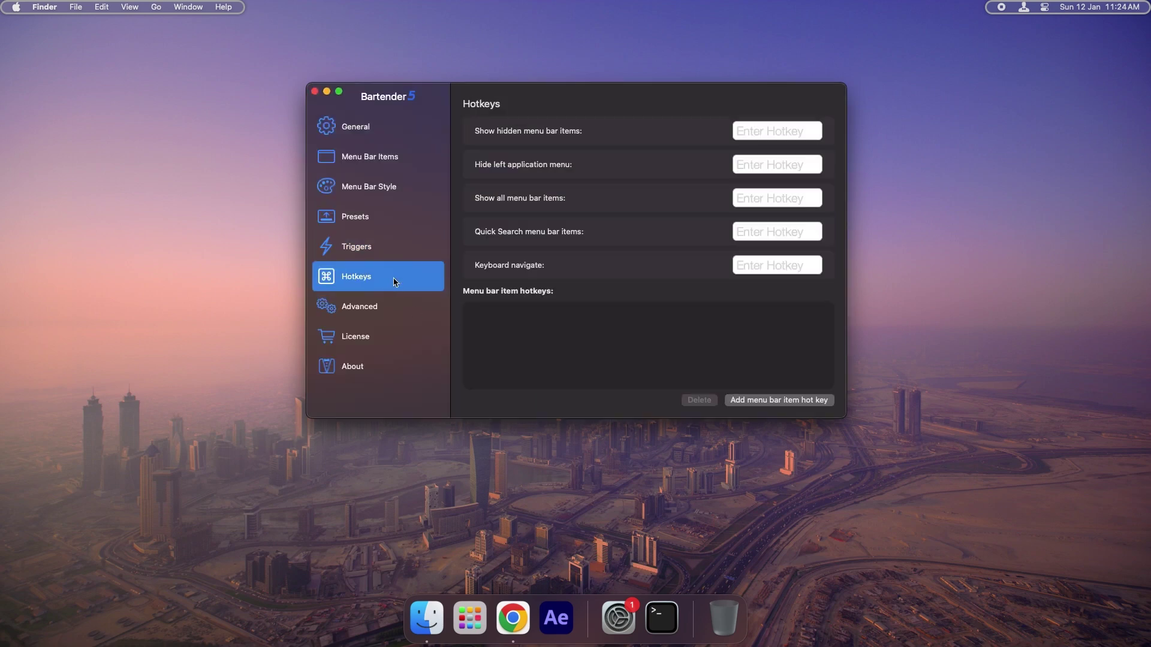
{"action": "left_click", "coordinate": [755, 134]}
{"action": "left_click", "coordinate": [750, 166]}
{"action": "left_click", "coordinate": [748, 204]}
{"action": "left_click", "coordinate": [751, 236]}
{"action": "left_click", "coordinate": [753, 271]}
{"action": "left_click", "coordinate": [668, 323]}
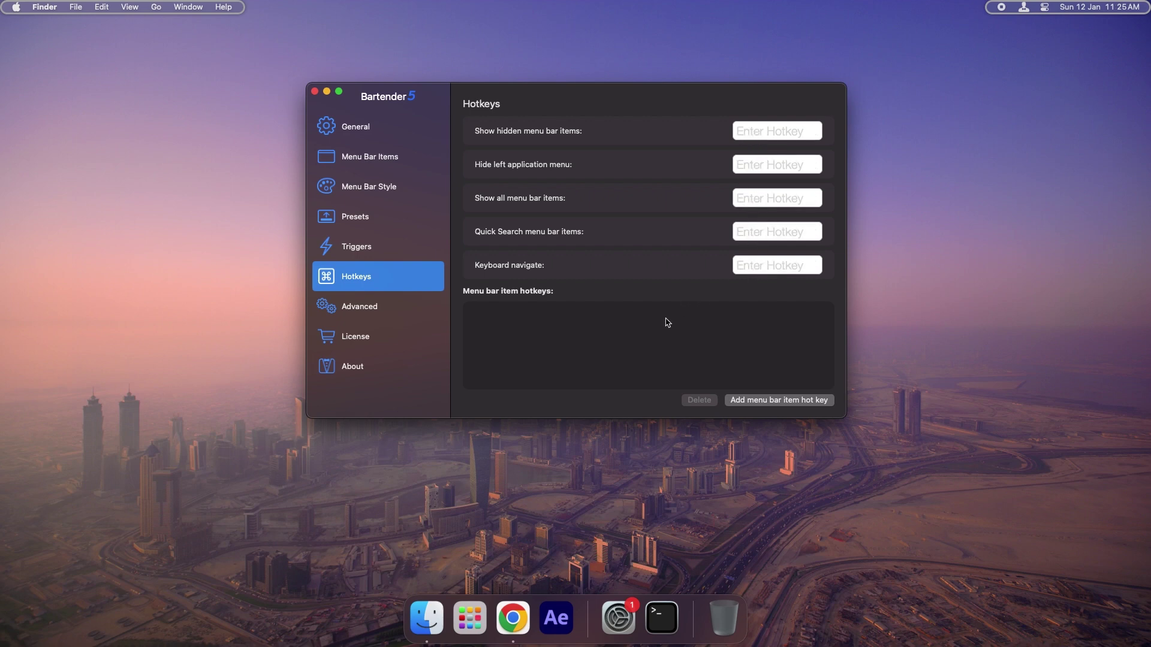
- Cancel adding a menu bar item hotkey and go to the Advanced settings
{"action": "left_click", "coordinate": [758, 402]}
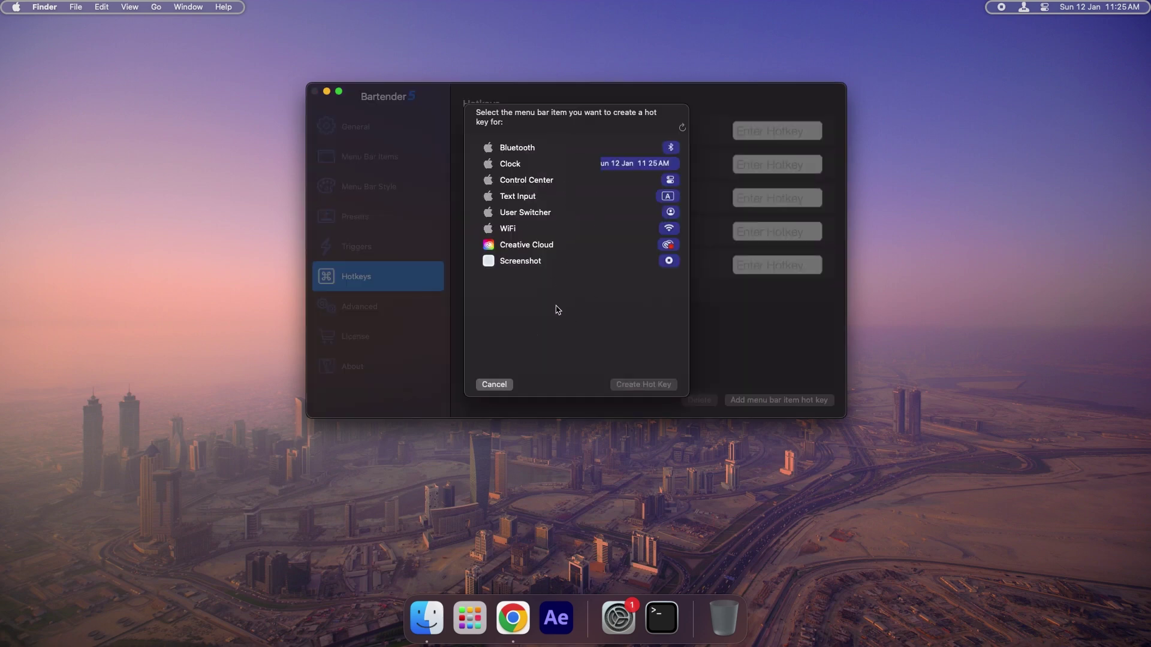
{"action": "left_click", "coordinate": [500, 385]}
{"action": "left_click", "coordinate": [389, 309]}
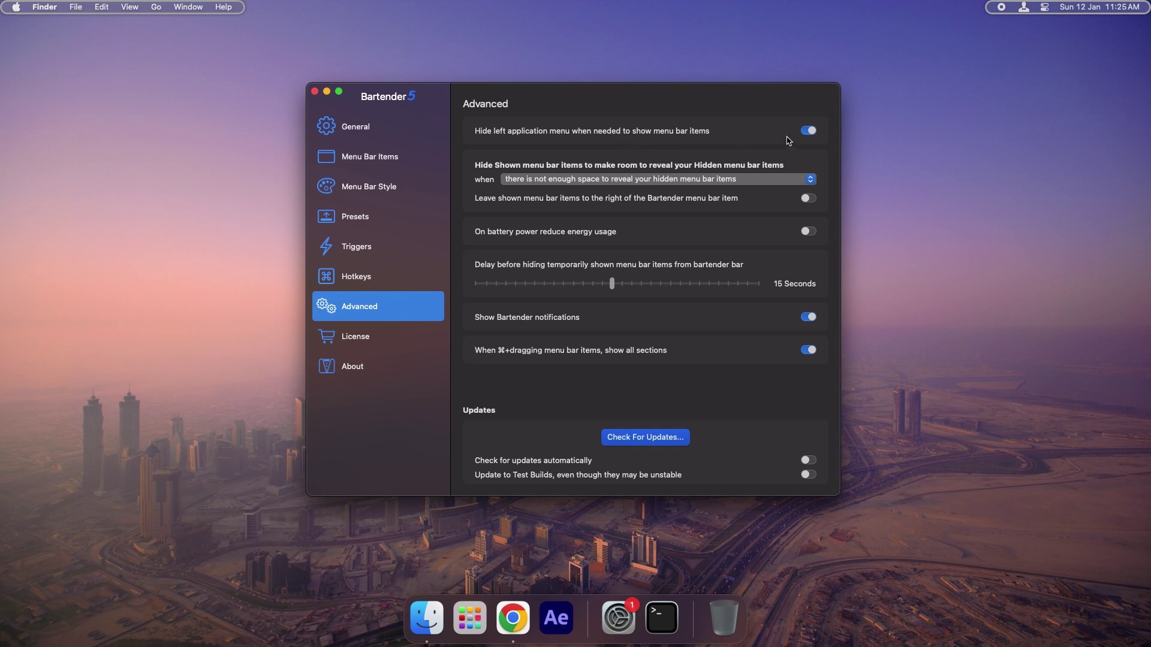
- Keep left application menu hiding on and enable automatic update checks
{"action": "left_click", "coordinate": [808, 132]}
{"action": "left_click", "coordinate": [807, 132]}
{"action": "left_click", "coordinate": [697, 465]}
- In General settings, turn on the divider between shown and hidden menu bar items
{"action": "left_click", "coordinate": [403, 143]}
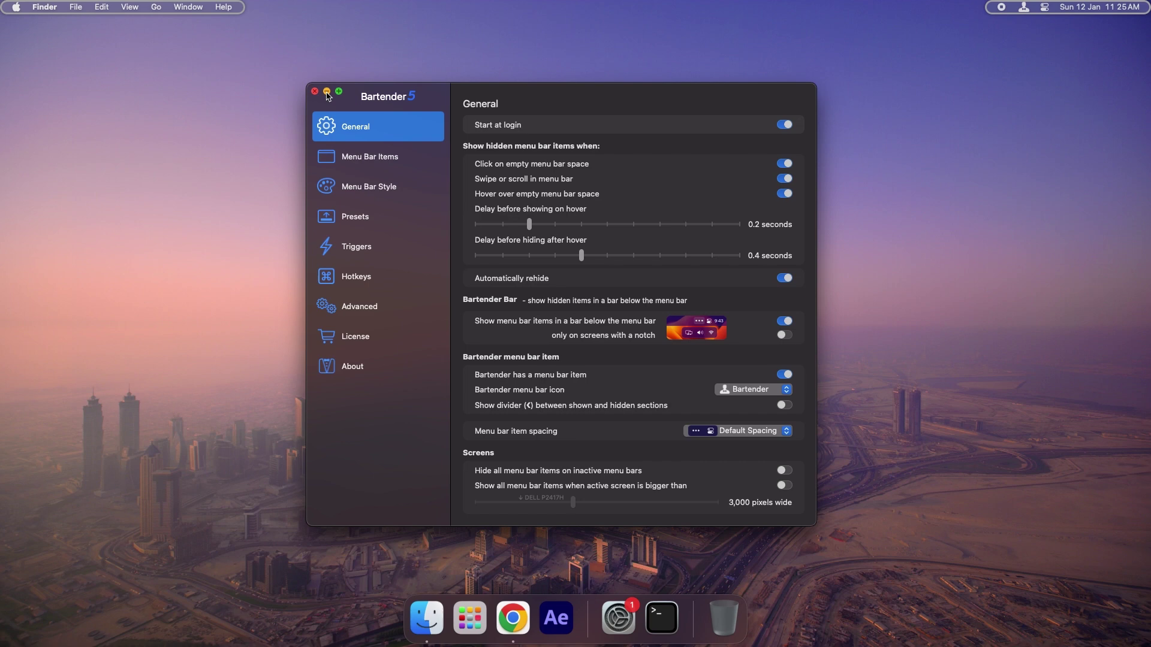
{"action": "left_click", "coordinate": [326, 91]}
{"action": "left_click", "coordinate": [1024, 8]}
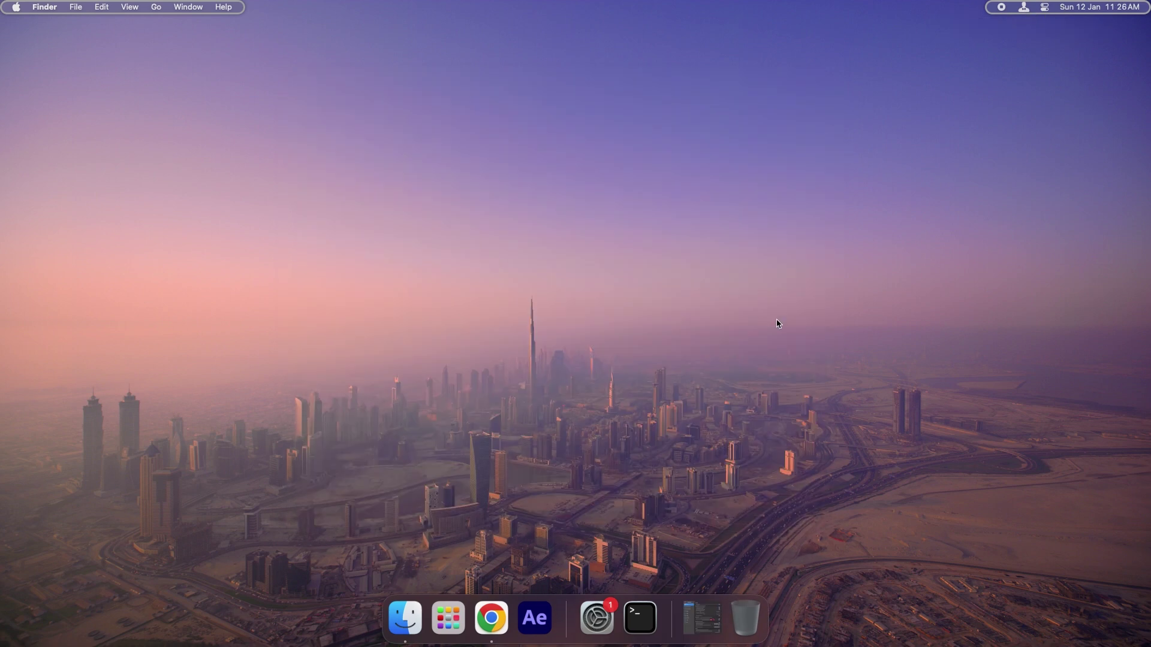
{"action": "left_click", "coordinate": [1026, 10]}
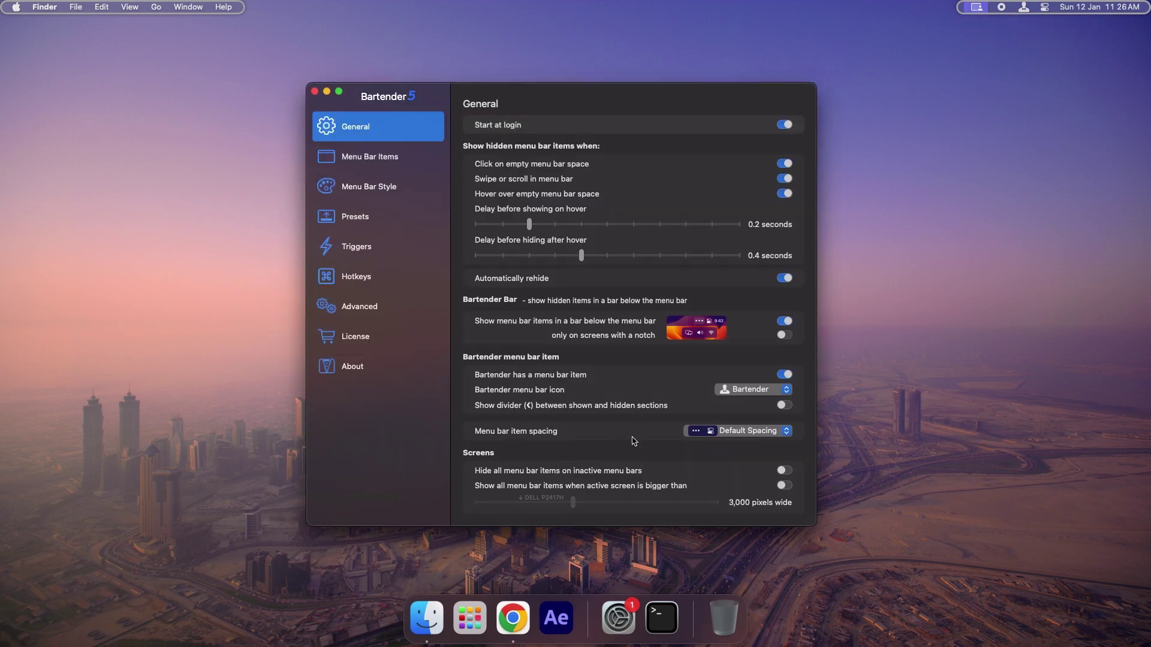
{"action": "left_click", "coordinate": [783, 405]}
- Create Preset 1 in the preset editor, leaving its sections unchanged, and save it
{"action": "left_click", "coordinate": [394, 213]}
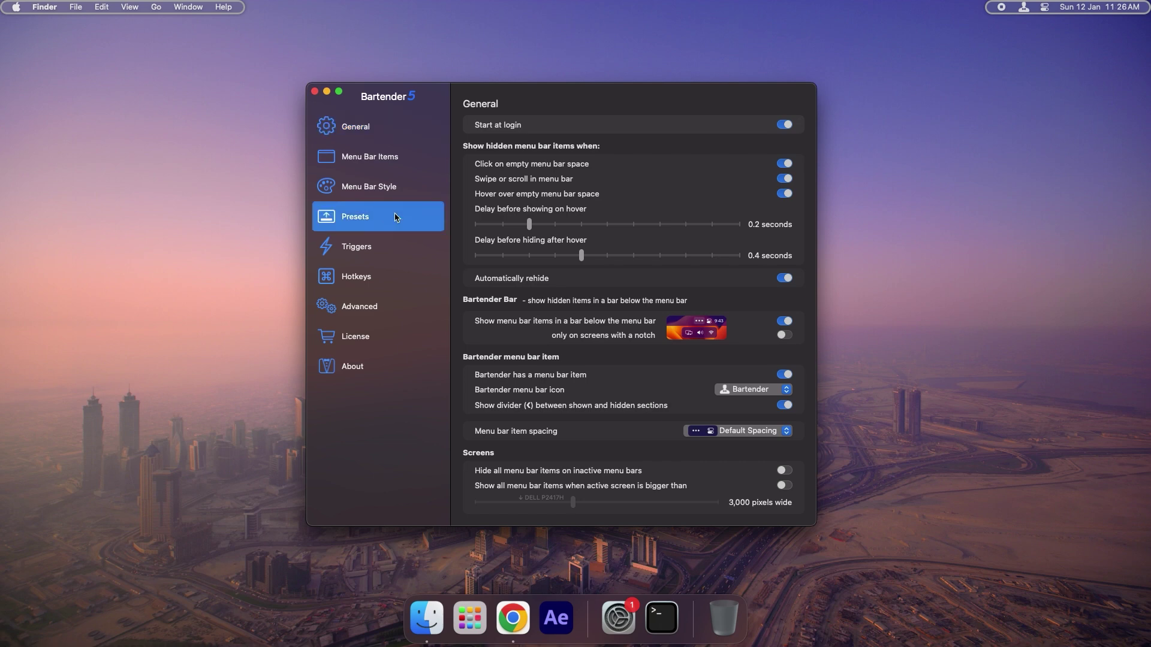
{"action": "left_click", "coordinate": [647, 170]}
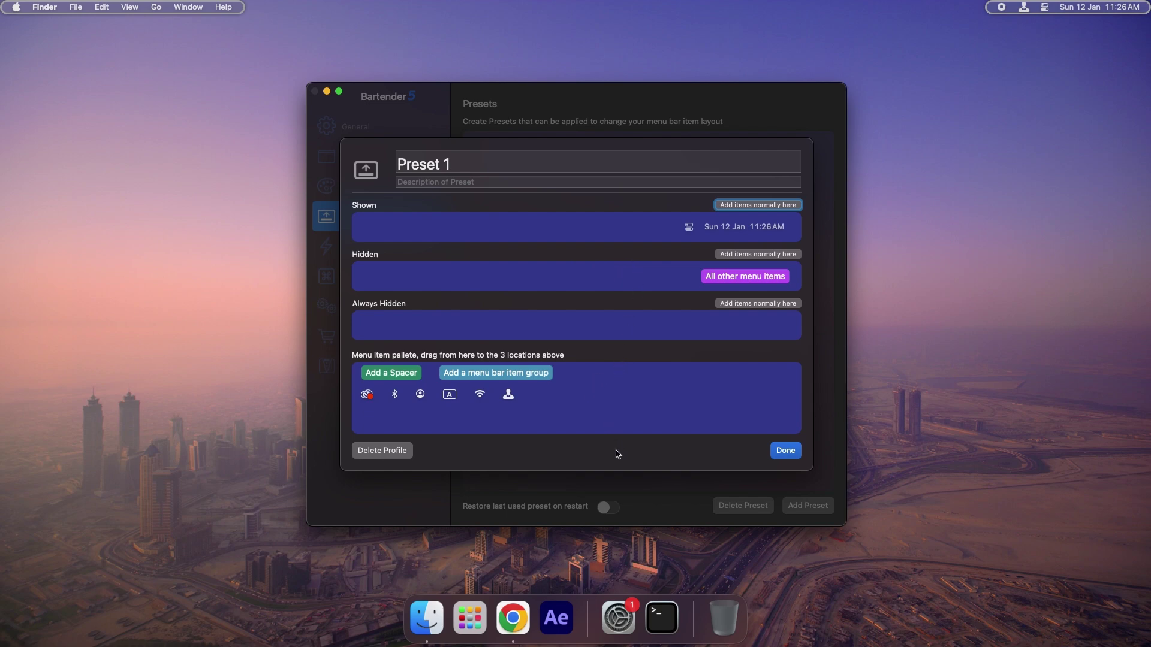
{"action": "left_click", "coordinate": [706, 224]}
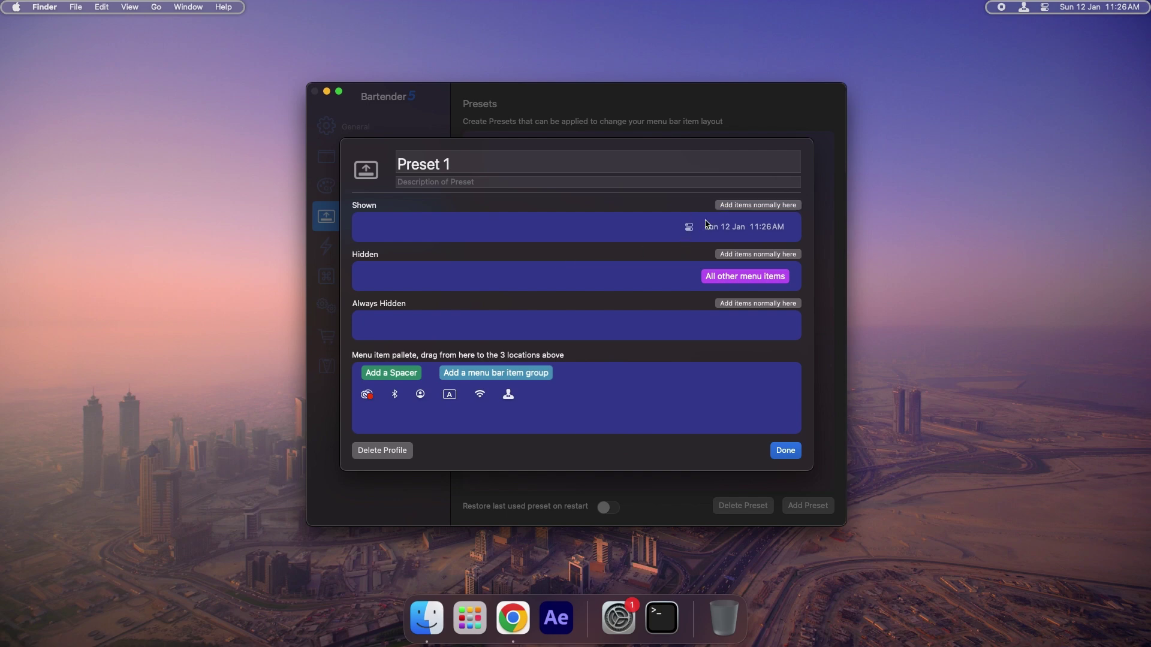
{"action": "left_click", "coordinate": [753, 205]}
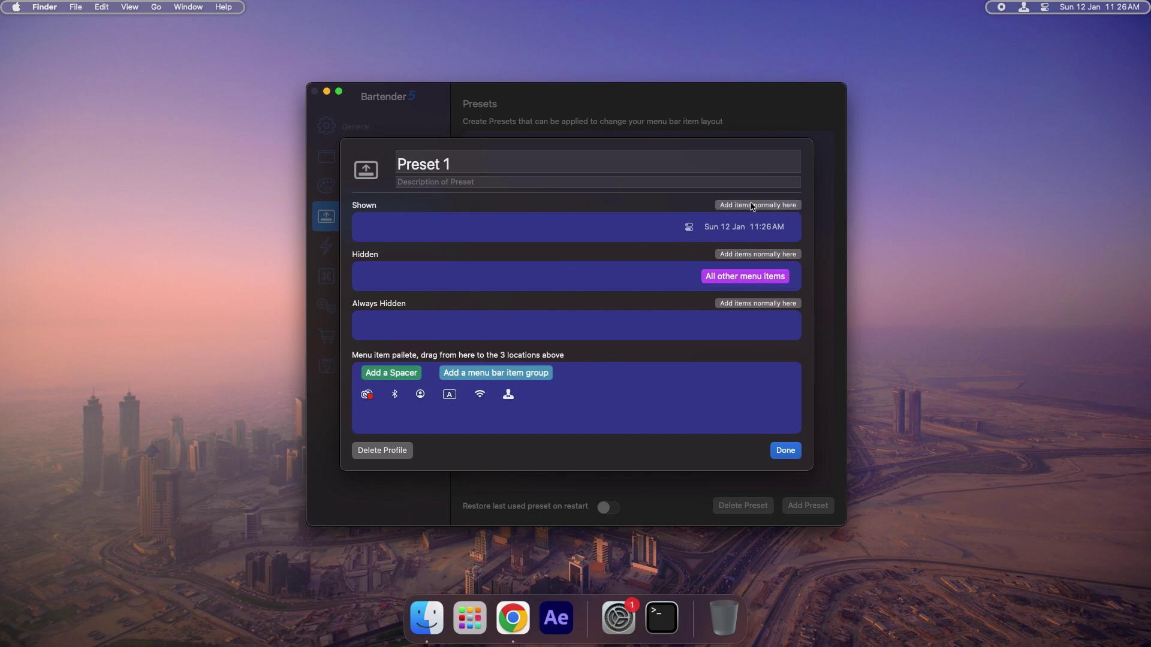
{"action": "left_click", "coordinate": [723, 279]}
{"action": "left_click", "coordinate": [724, 257]}
{"action": "left_click_drag", "start_coordinate": [451, 396], "coordinate": [493, 401]}
{"action": "left_click", "coordinate": [777, 455]}
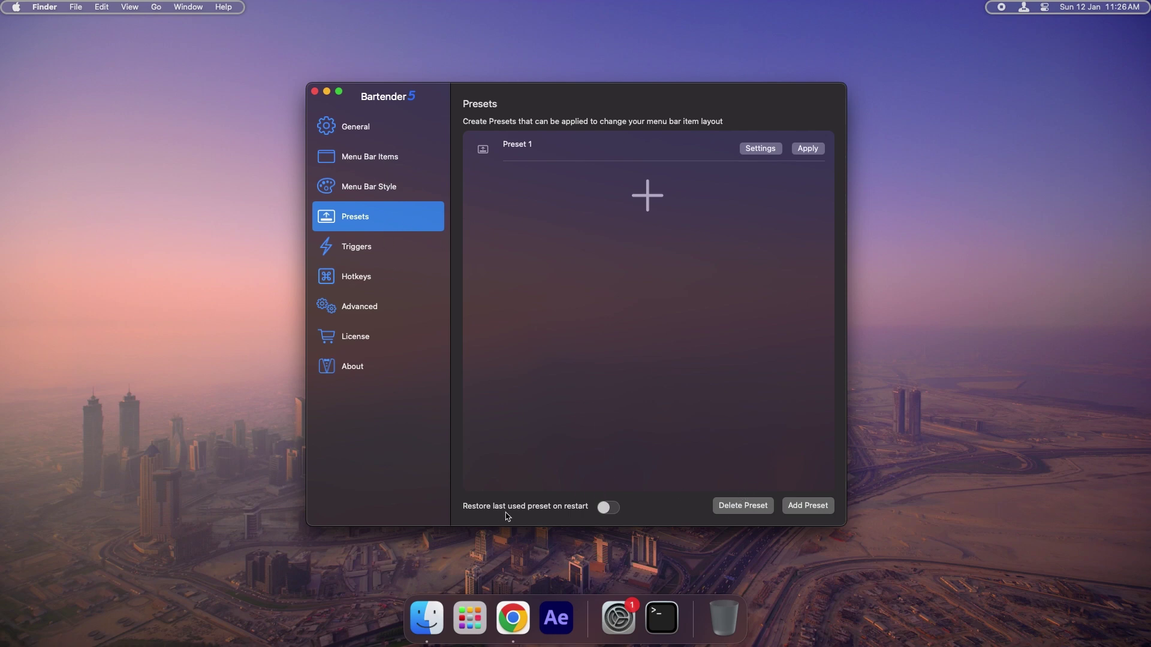
- Go back to the General preferences page
{"action": "left_click", "coordinate": [377, 132]}
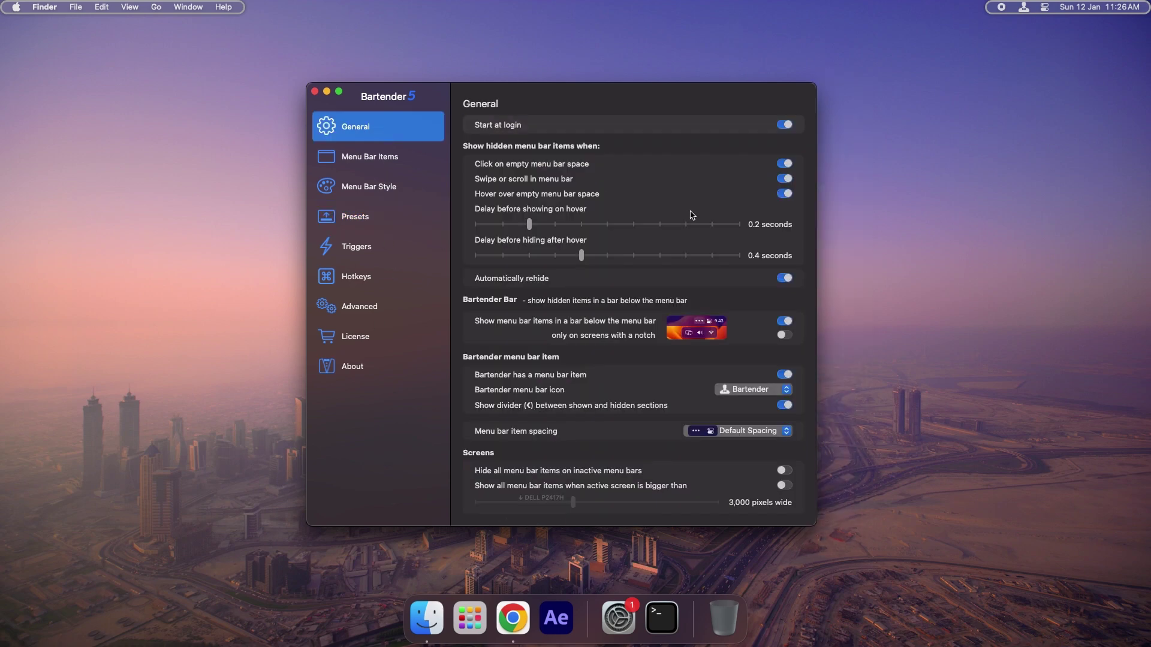